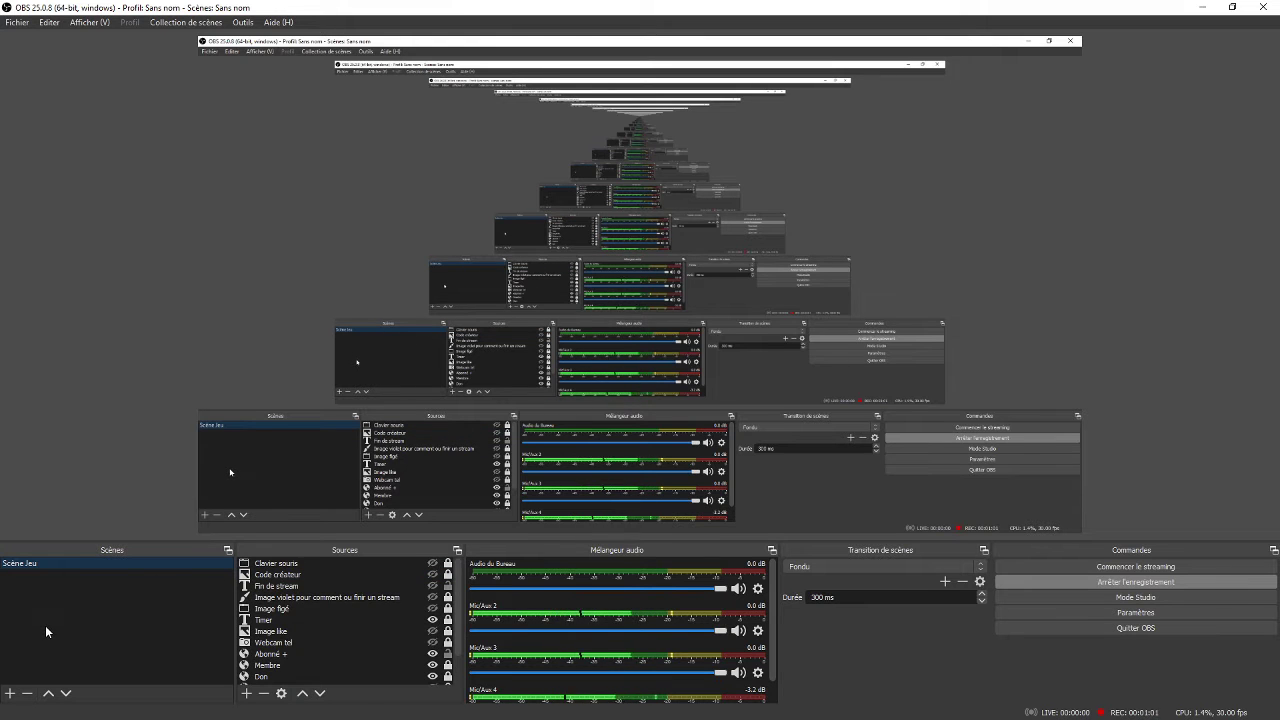
- Create a new scene with the suggested name Scène 2
left_click(9, 692)
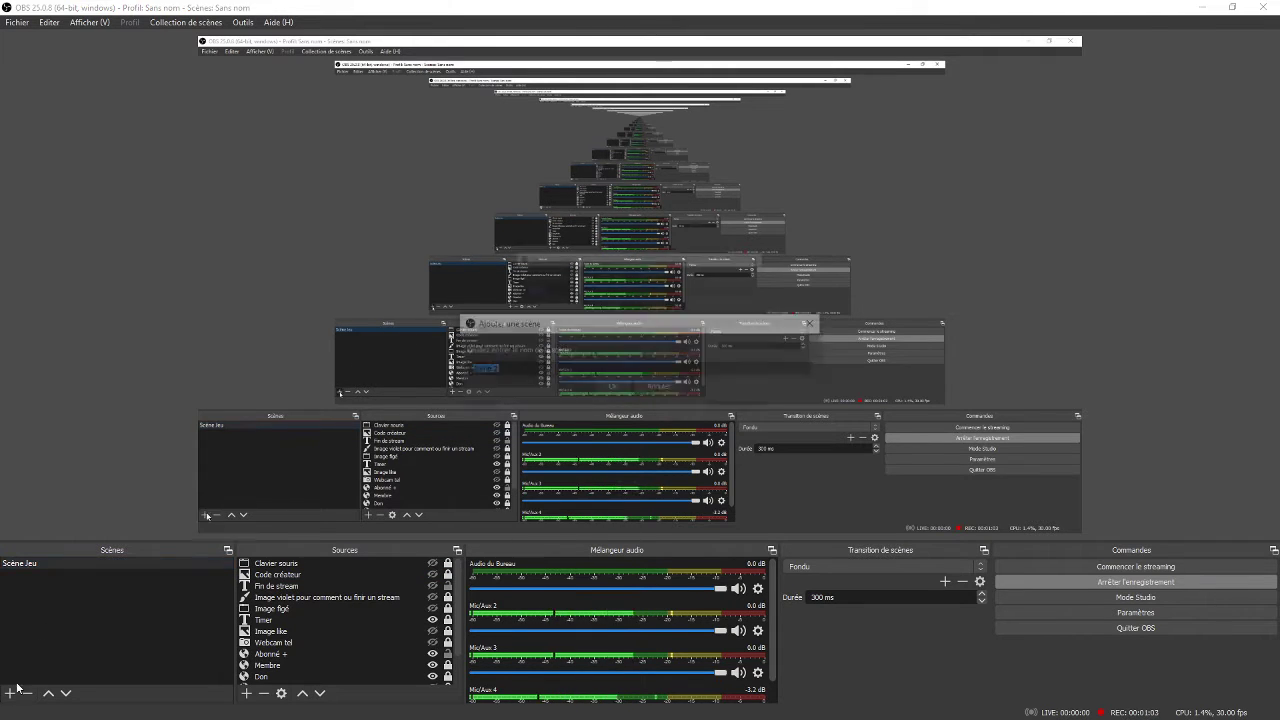
left_click(610, 388)
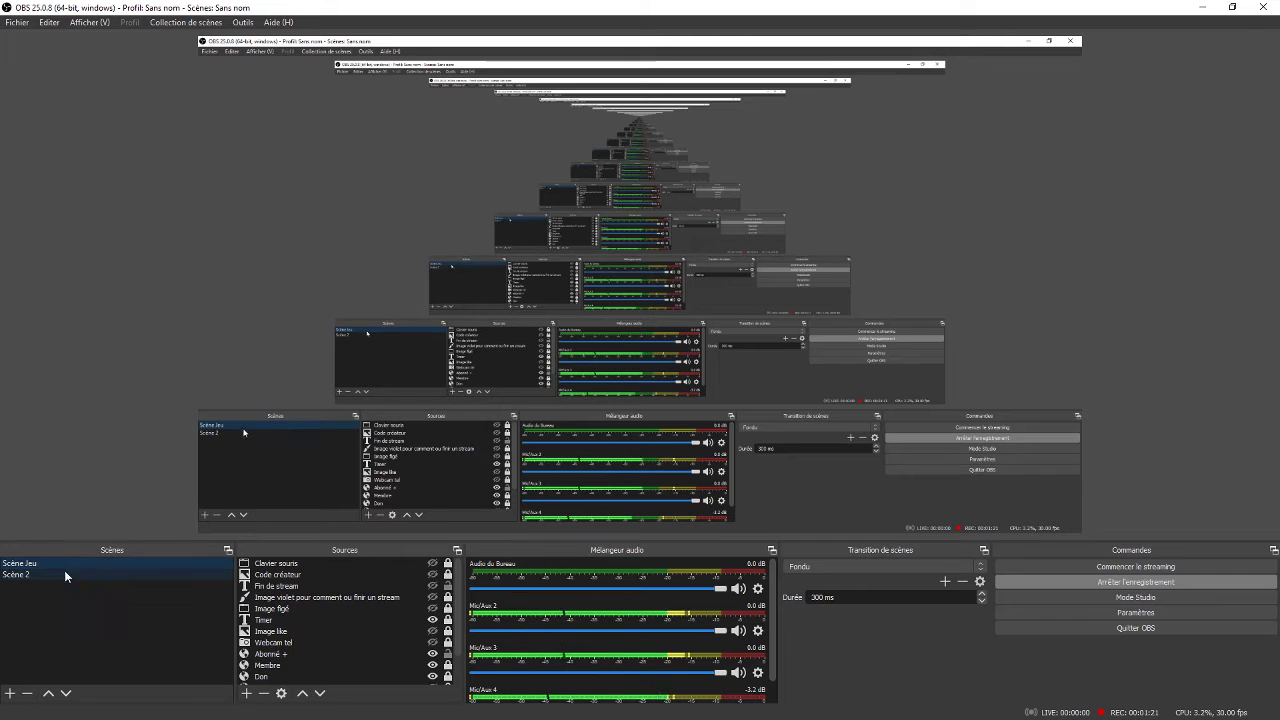
left_click(248, 691)
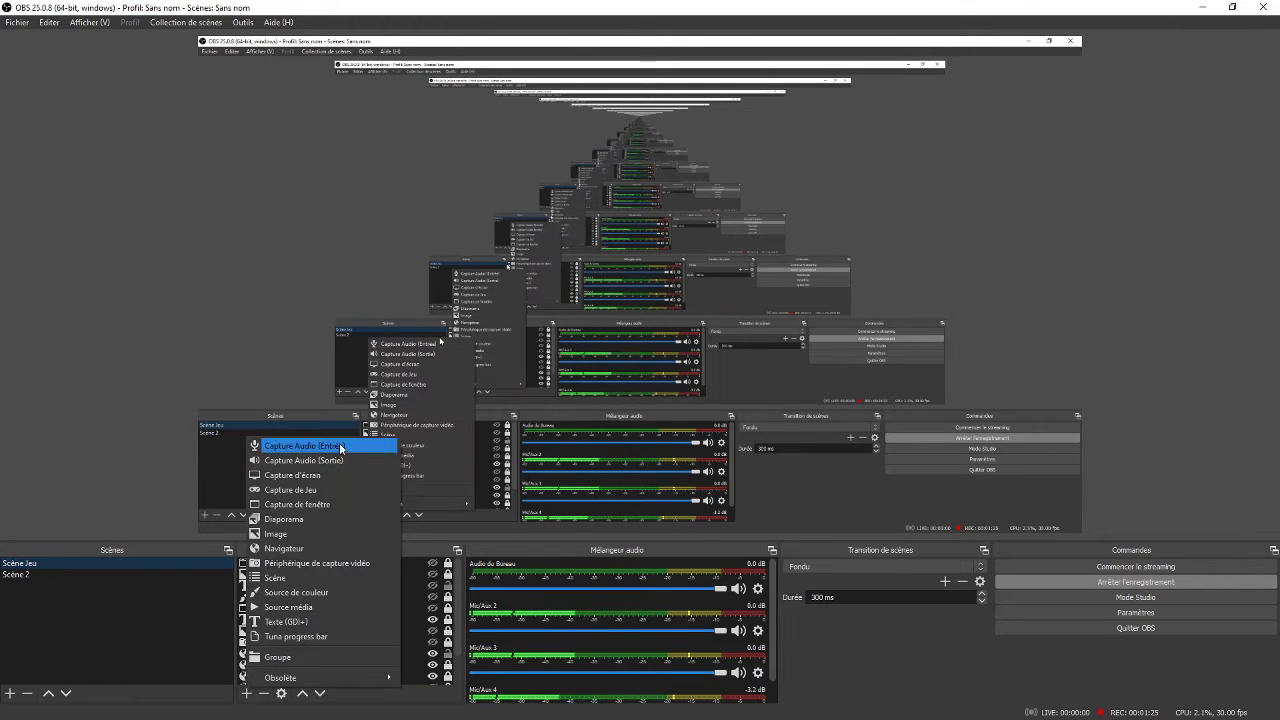
left_click(326, 474)
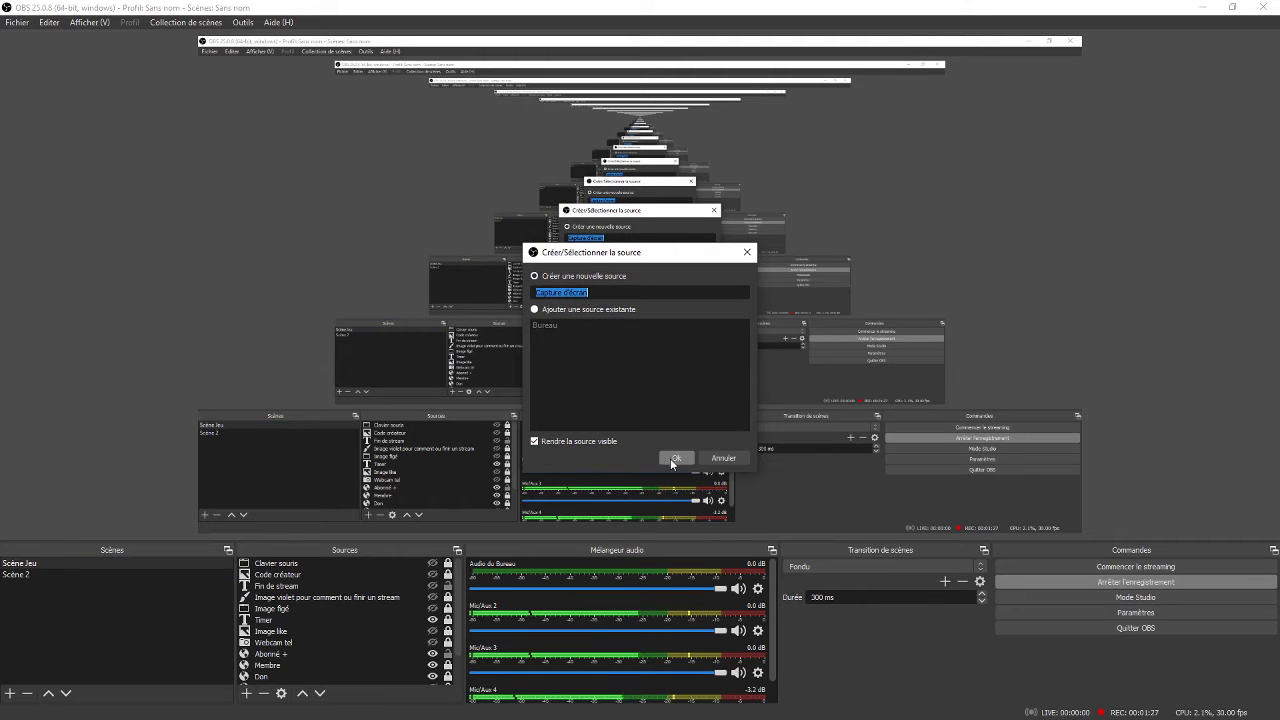
left_click(746, 252)
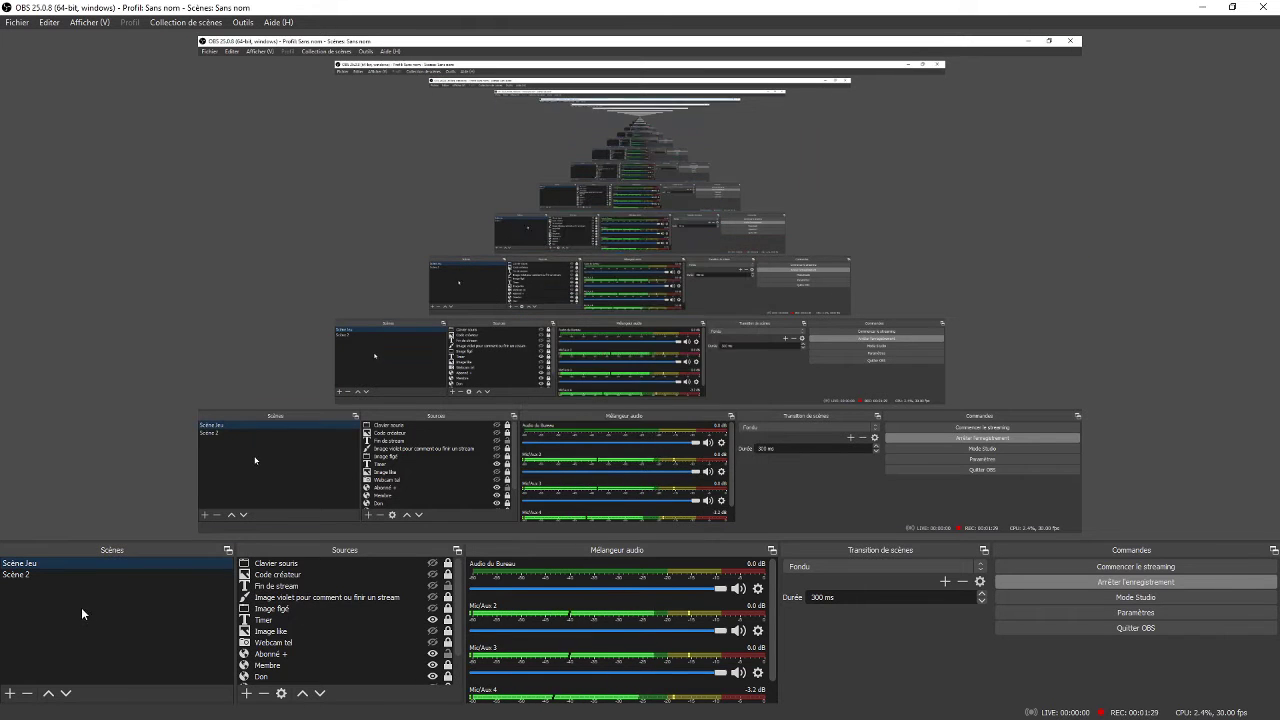
- Add a new Capture d'écran source to Scène 2, capturing Écran 1 with the cursor included
left_click(93, 574)
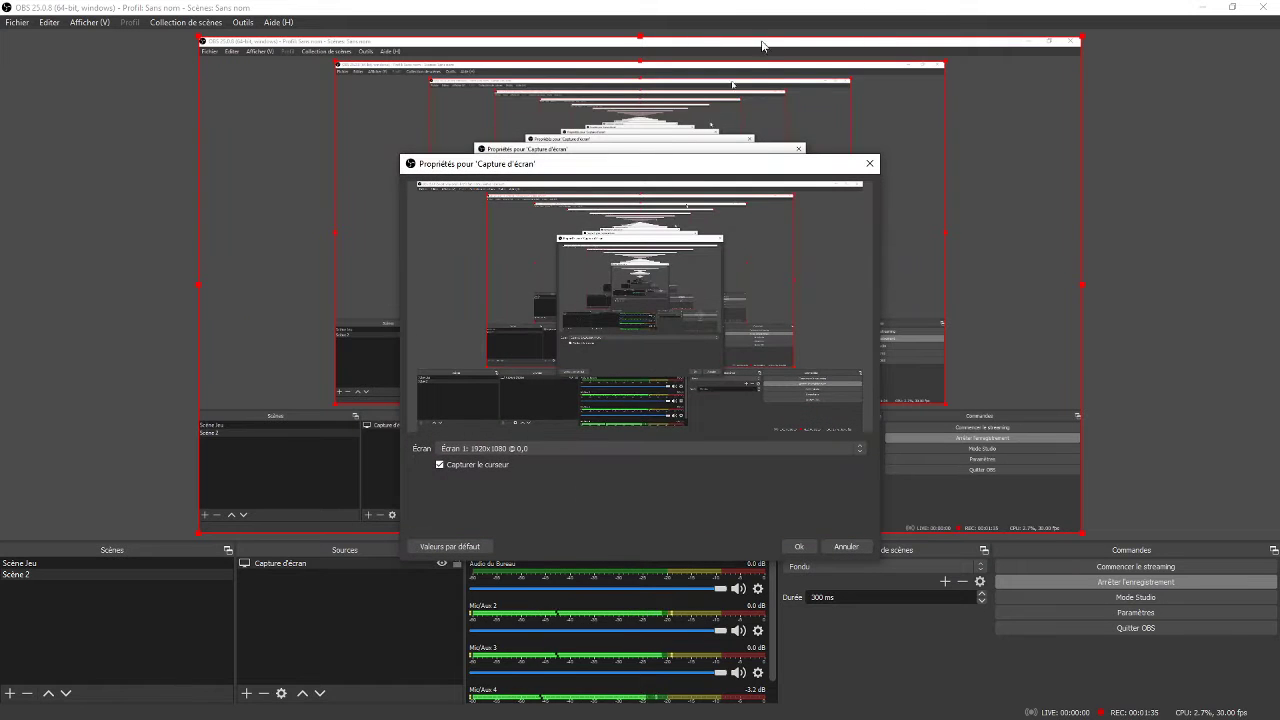
left_click_drag(693, 170, 637, 141)
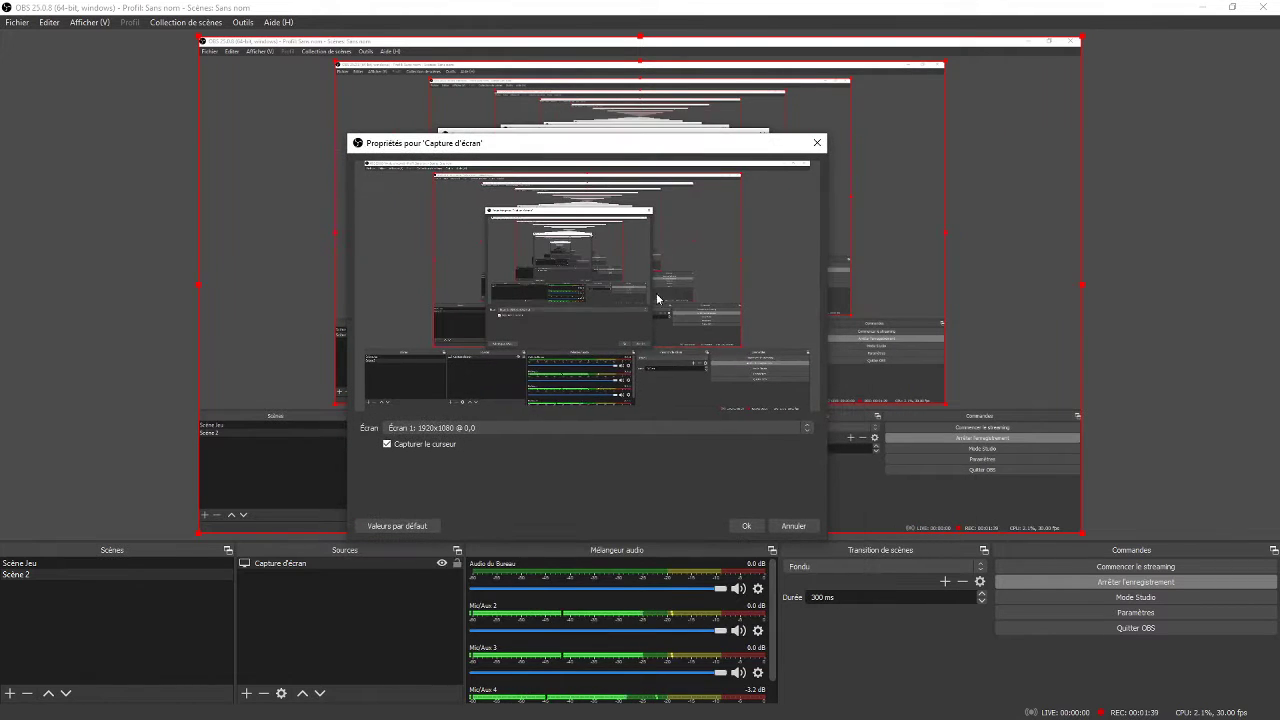
left_click(745, 526)
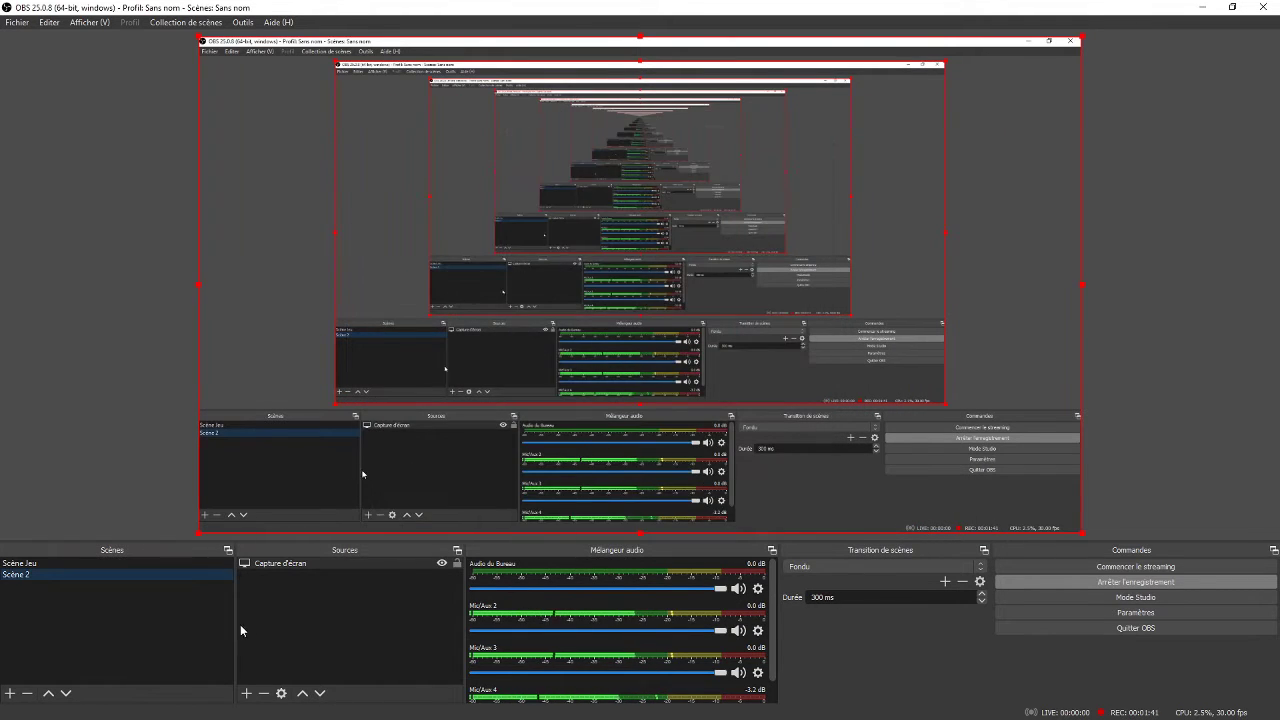
- Add a new Capture de Jeu source to Scène 2 with the mode Capturer les applications en plein écran
left_click(244, 690)
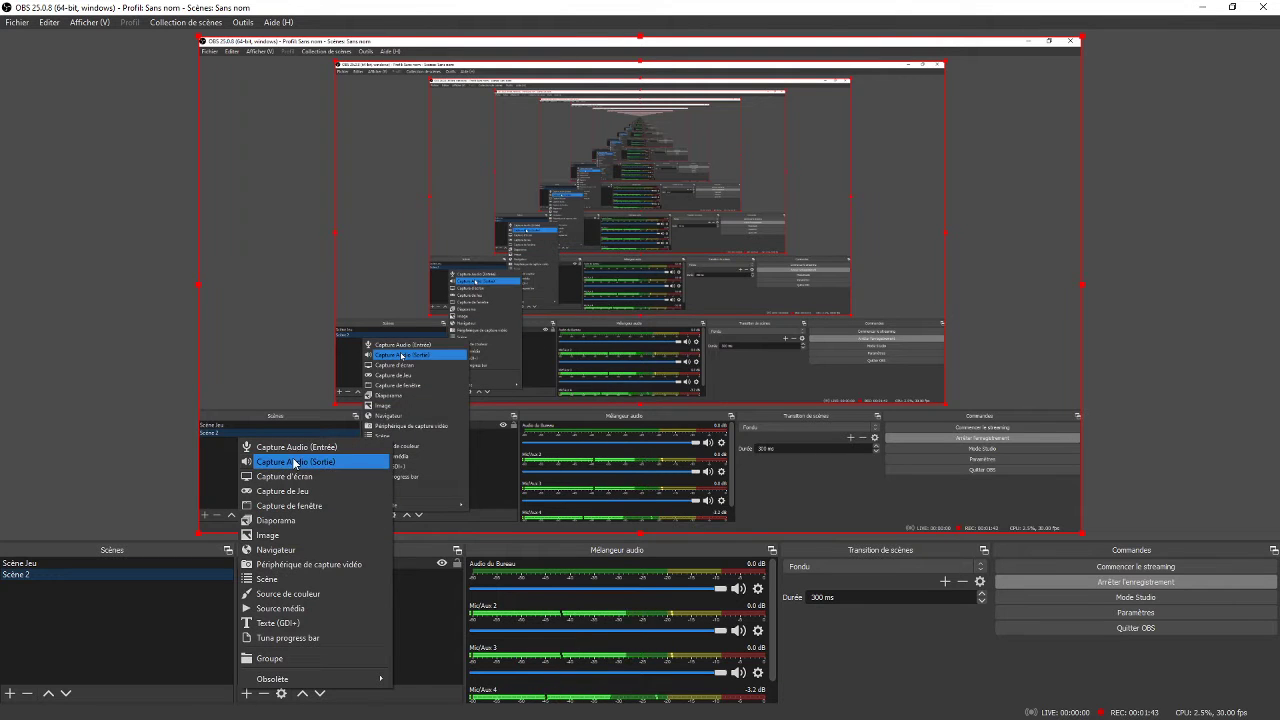
left_click(283, 497)
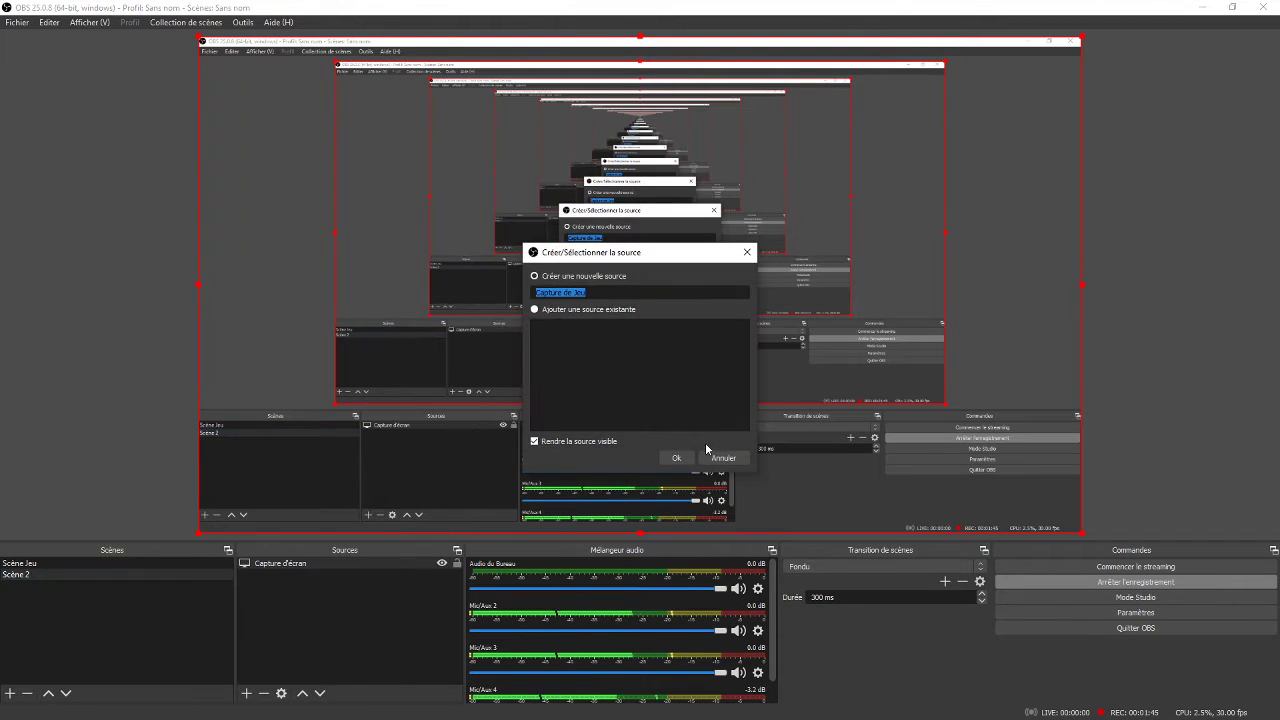
left_click(677, 458)
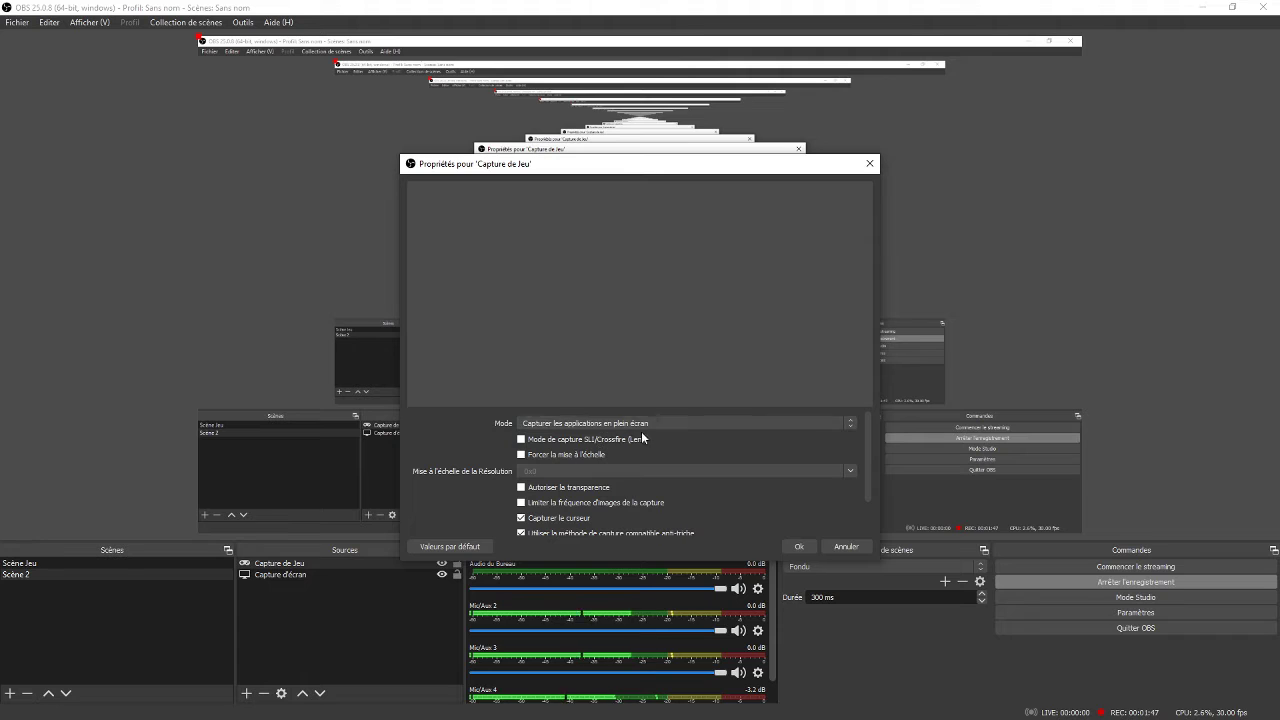
left_click(780, 424)
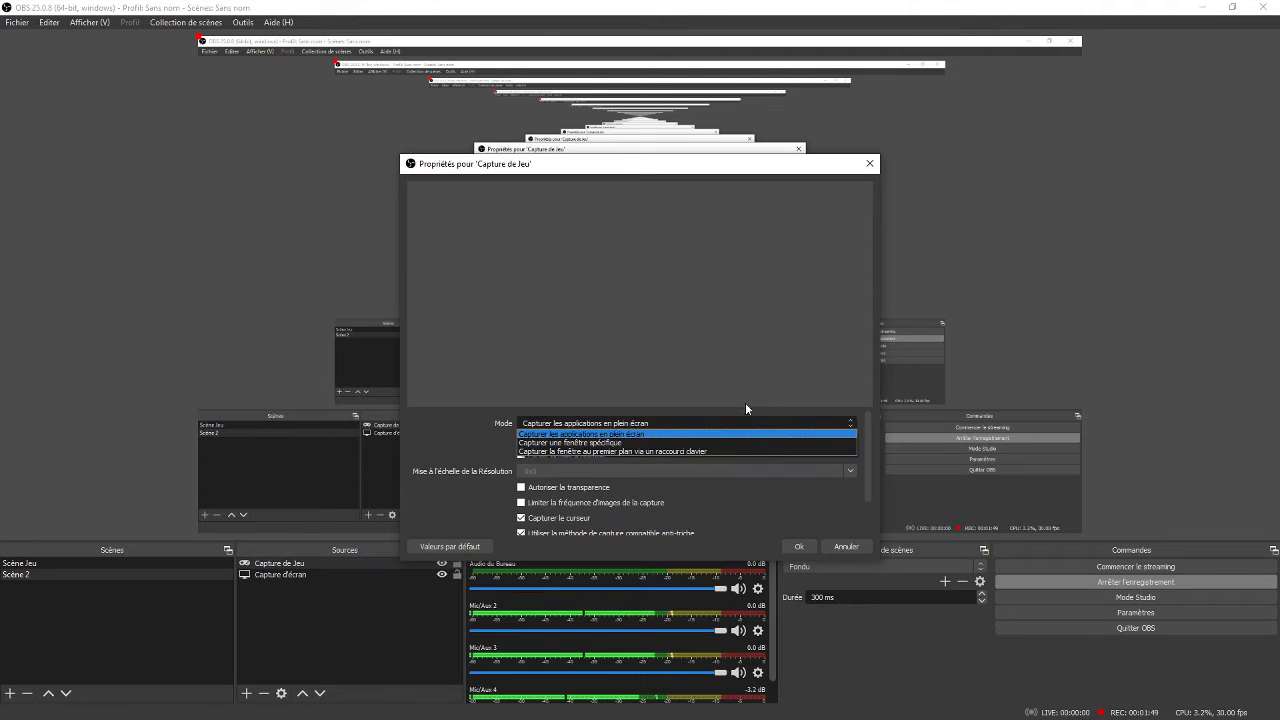
left_click(687, 437)
scroll(685, 444, "down", 1)
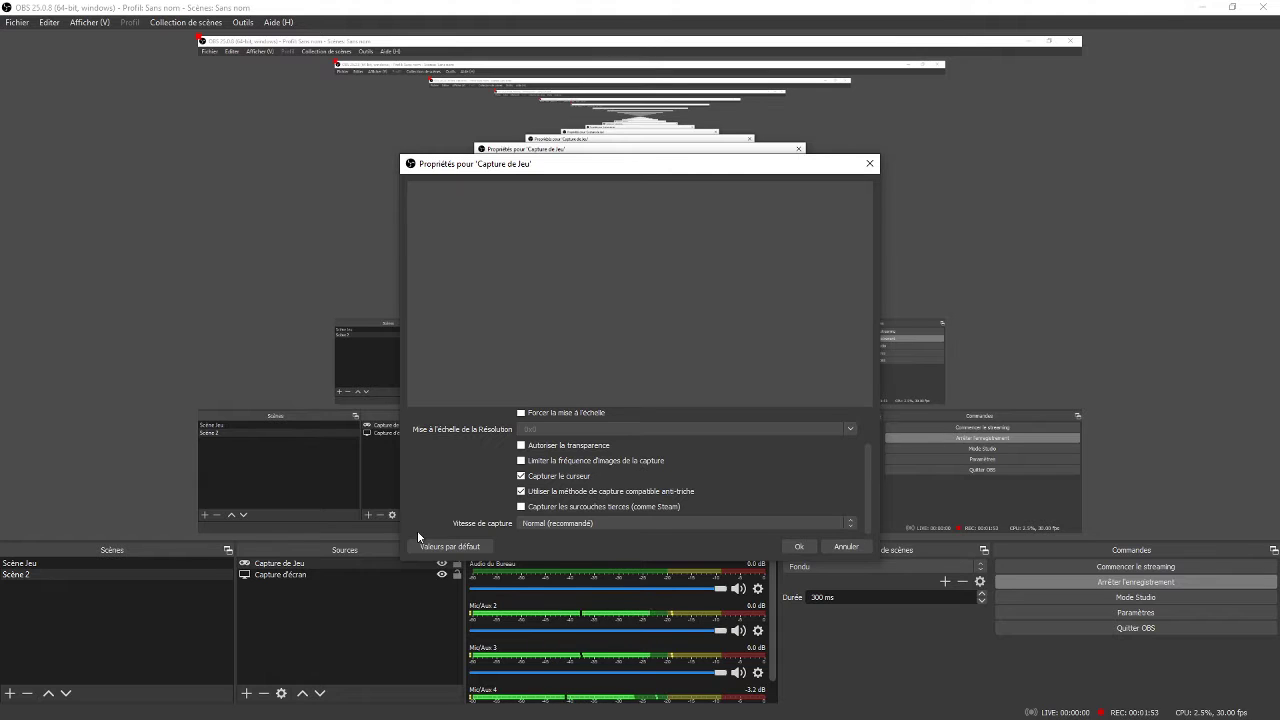
left_click(795, 547)
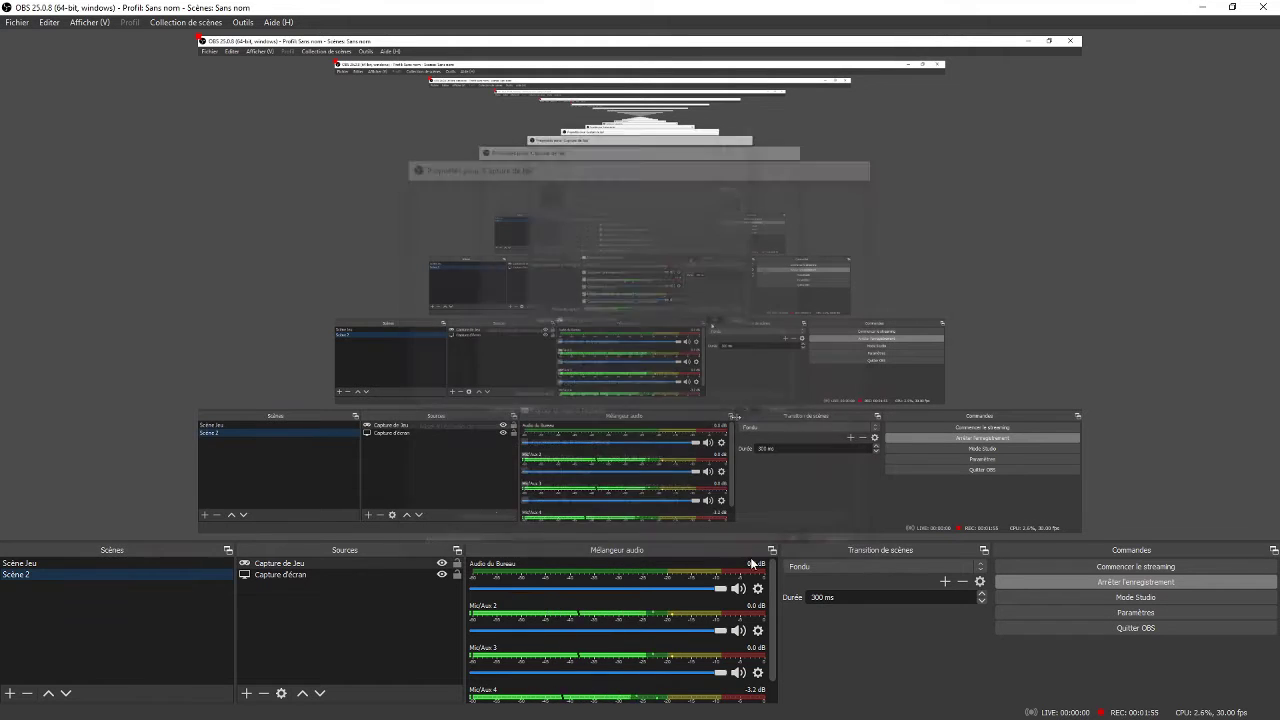
- Add a new Image source to Scène 2 using the Pngtree twitch live stream overlay picture from the Bureau folder
left_click(246, 693)
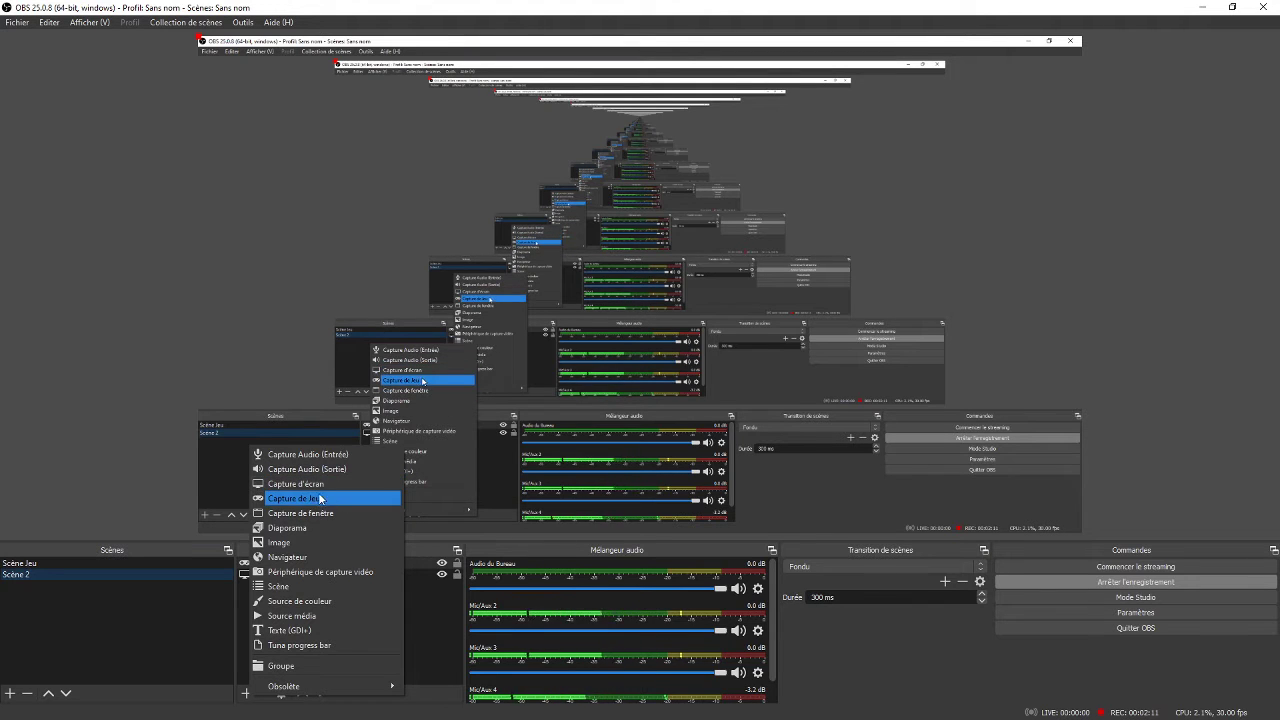
left_click(319, 545)
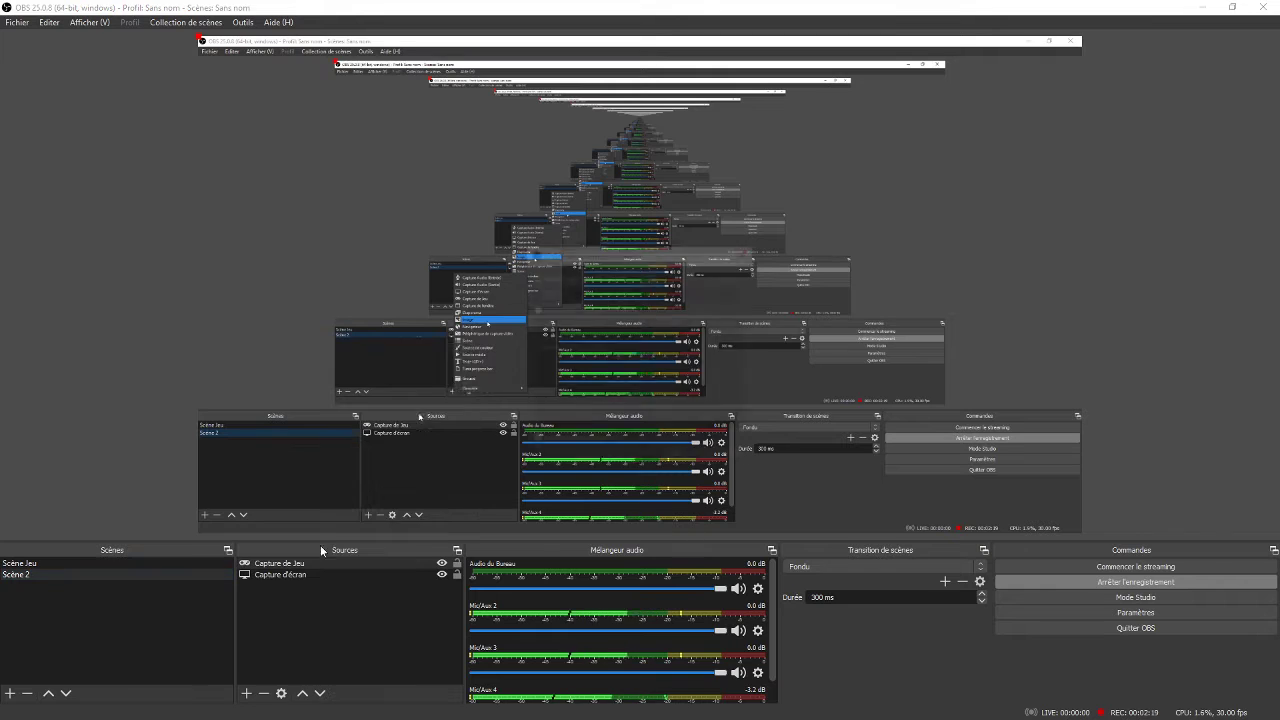
left_click(674, 457)
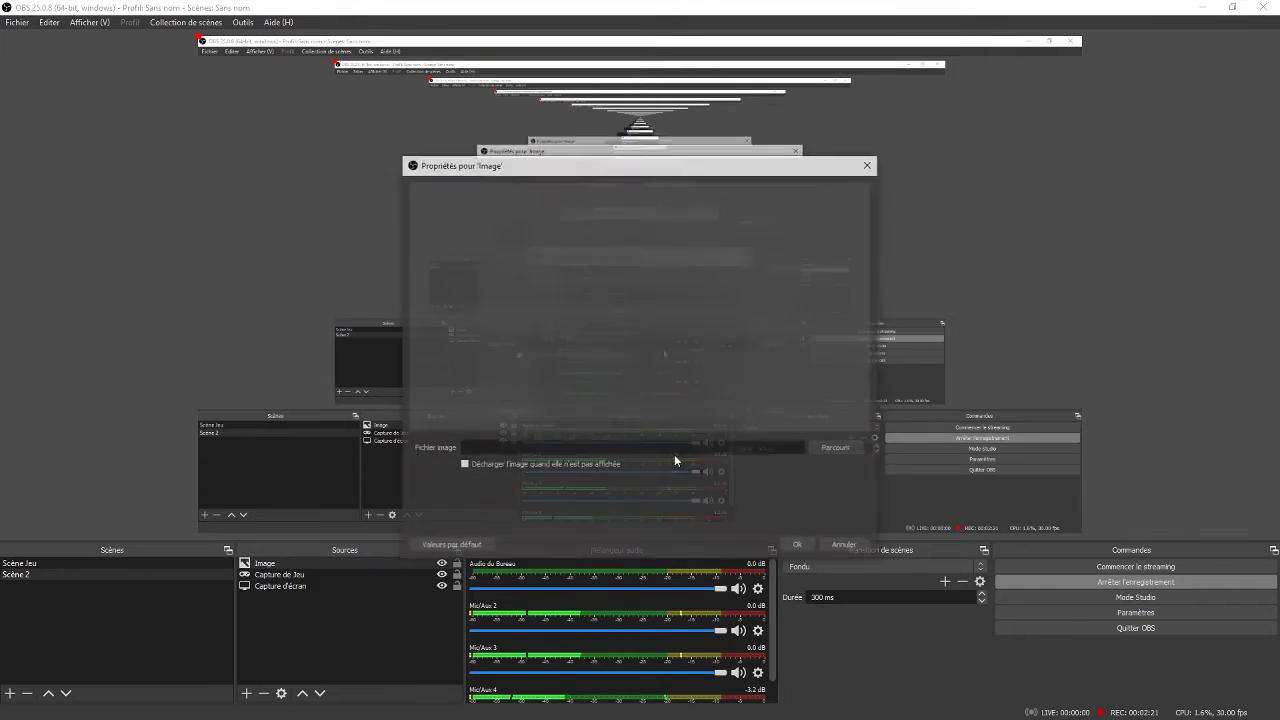
left_click(828, 450)
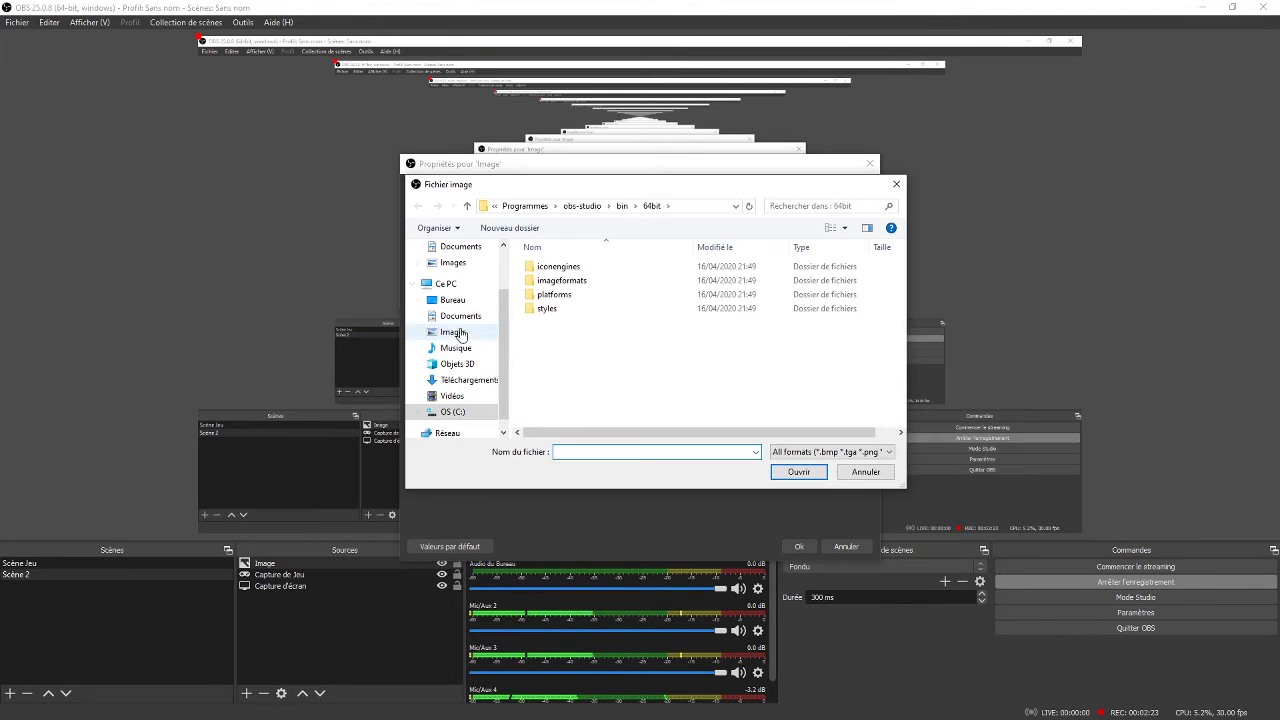
left_click(452, 300)
scroll(648, 357, "down", 5)
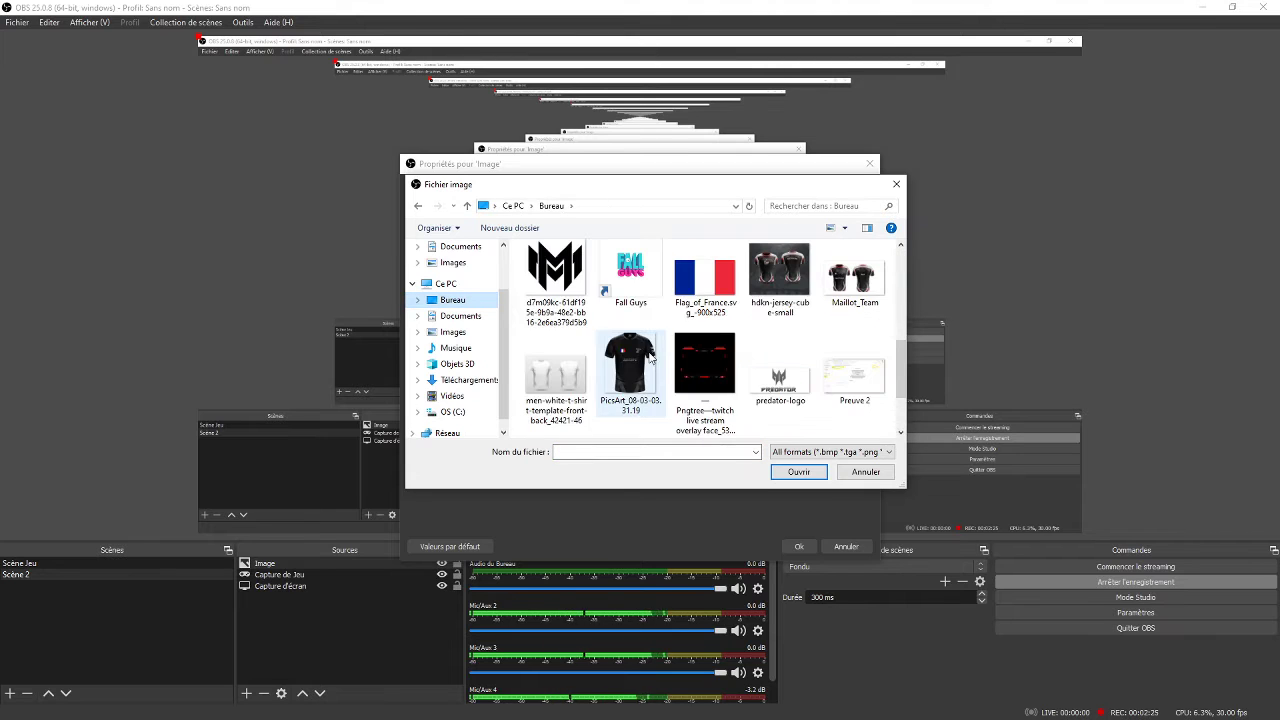
scroll(650, 362, "up", 2)
scroll(717, 412, "down", 2)
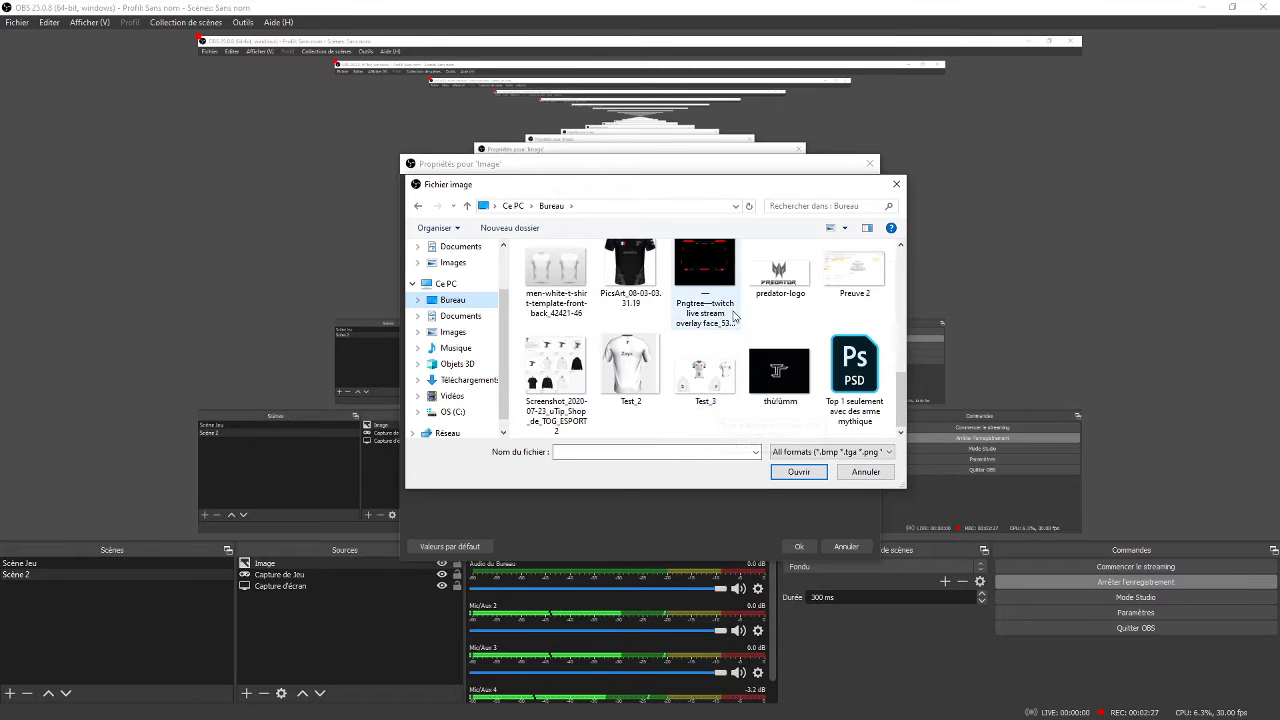
left_click(736, 318)
left_click(797, 472)
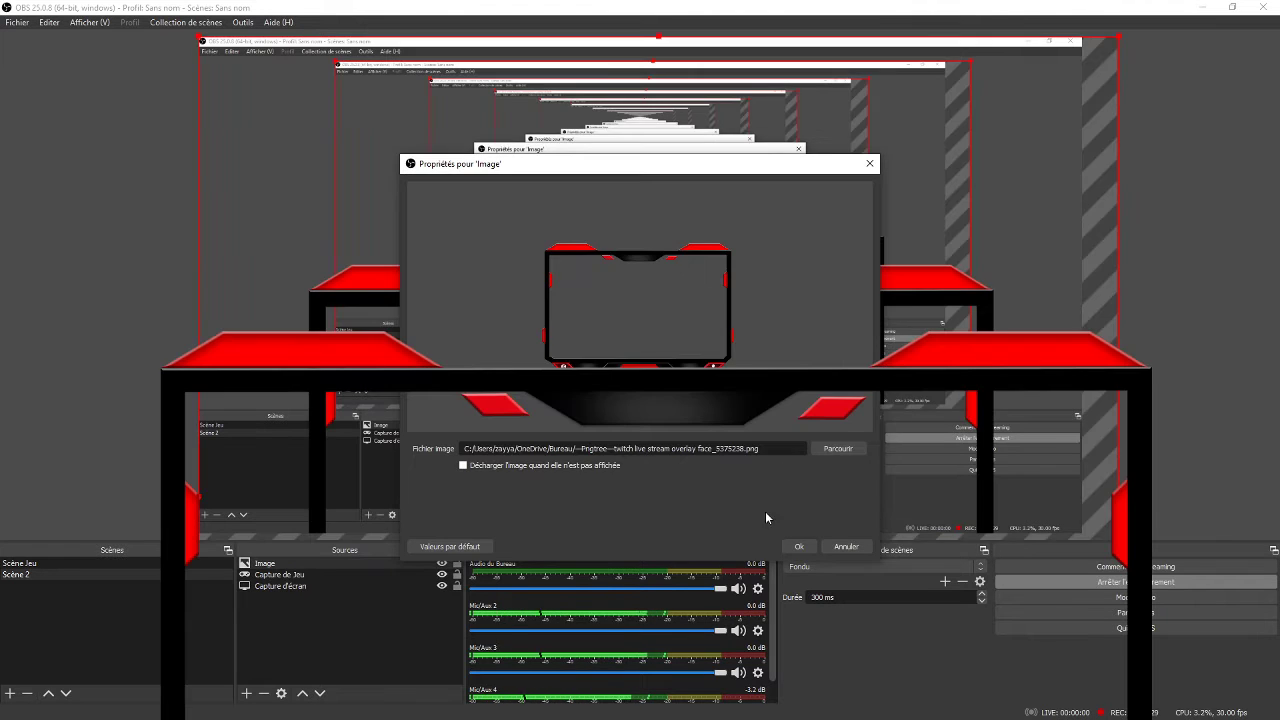
left_click(799, 546)
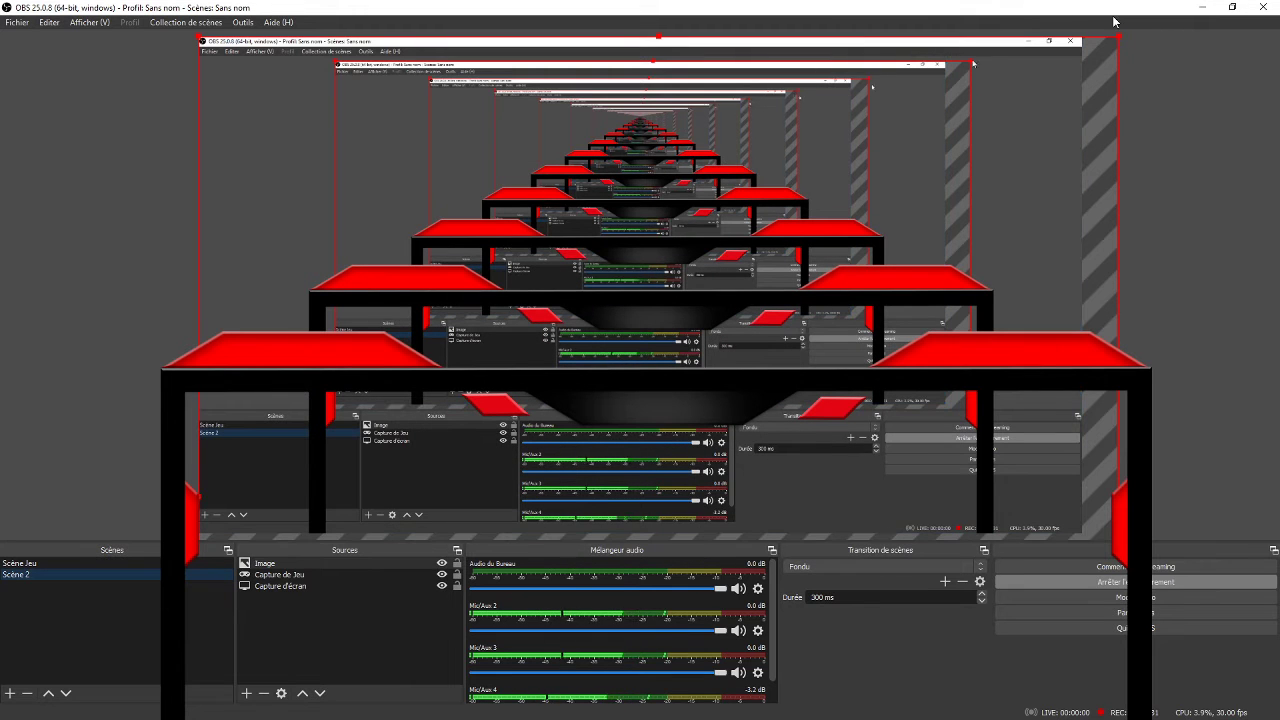
- Lock the Capture de Jeu and Capture d'écran sources and shrink the overlay image into a small frame in the canvas's upper-left area
left_click_drag(1120, 30, 1046, 56)
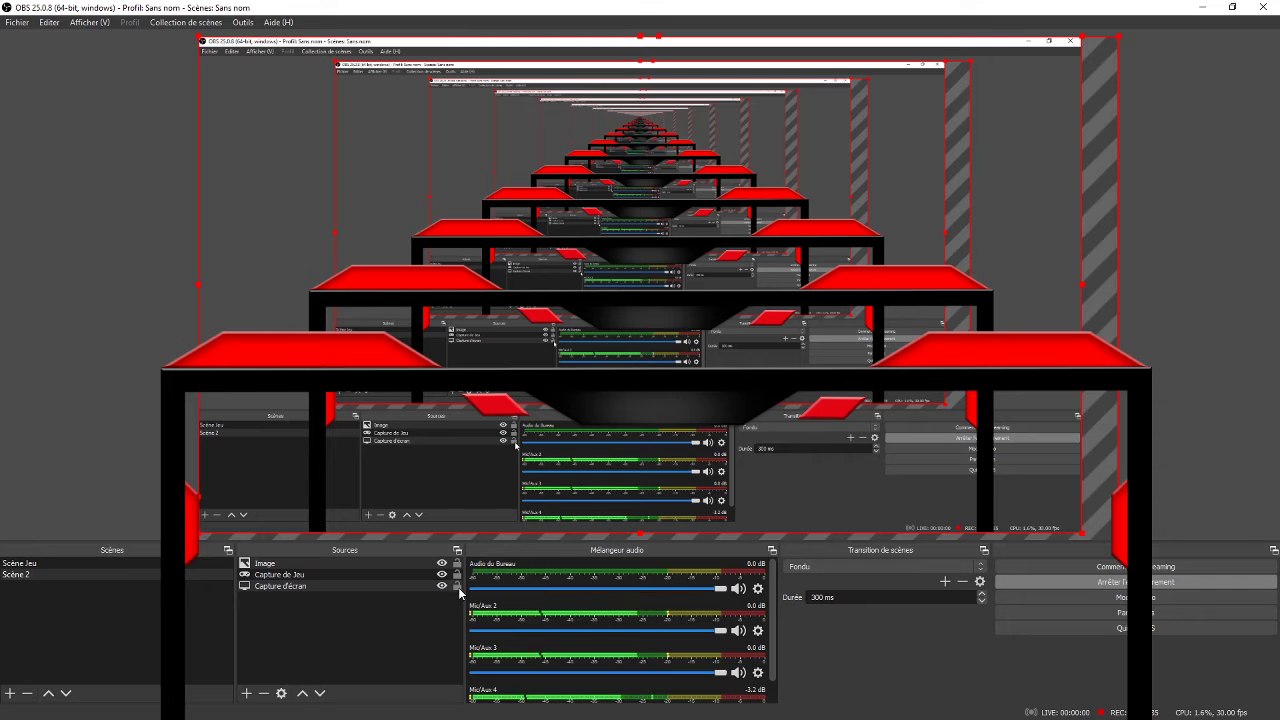
left_click_drag(680, 360, 634, 309)
left_click_drag(1035, 116, 1028, 200)
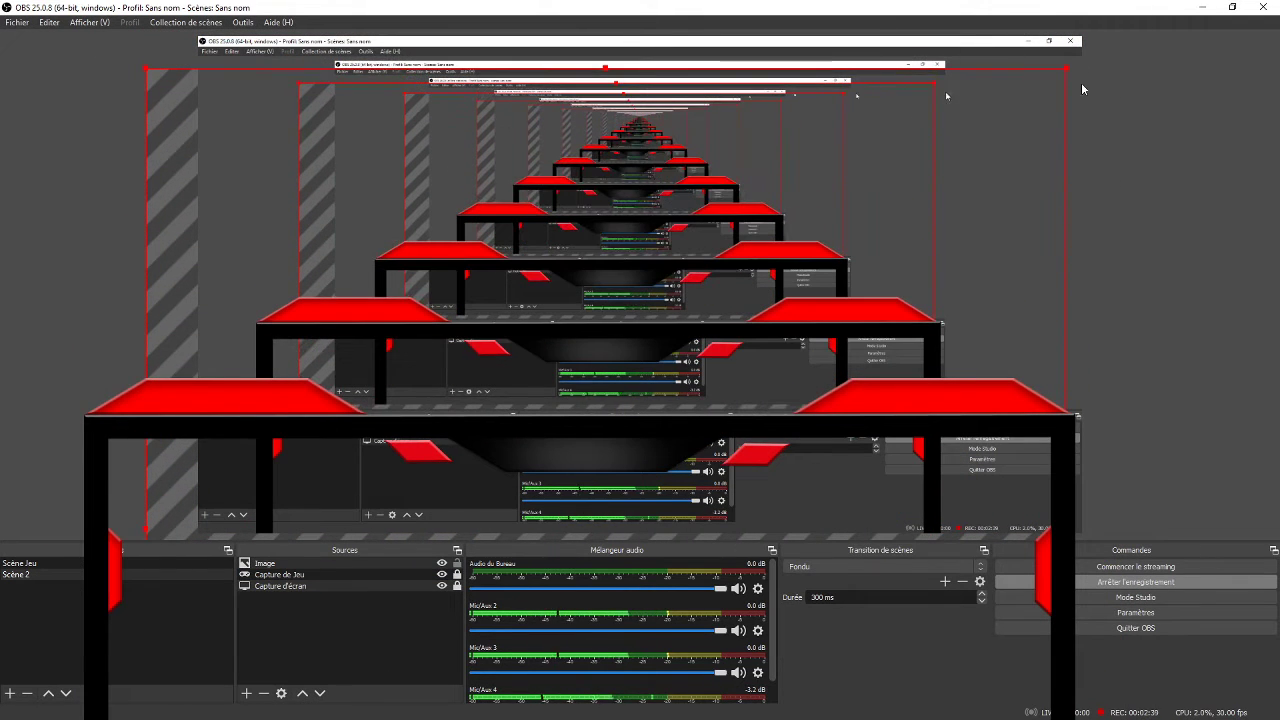
left_click_drag(1067, 72, 596, 90)
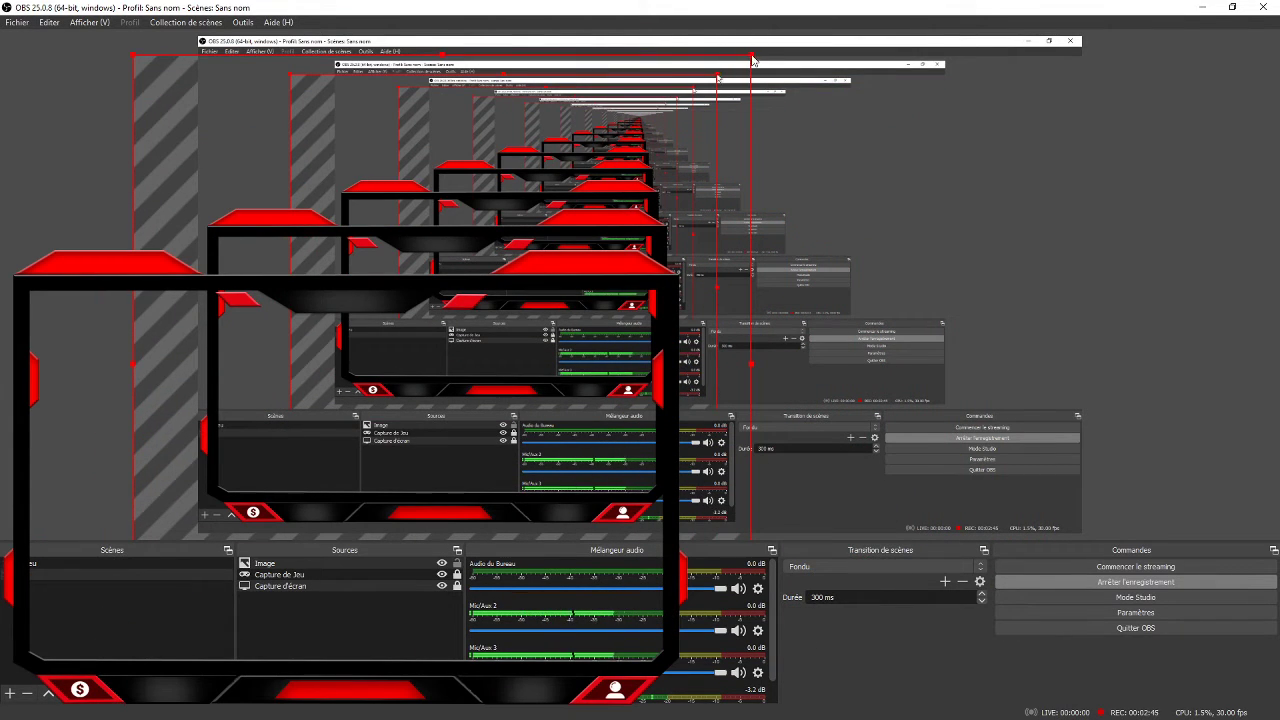
left_click_drag(753, 60, 422, 130)
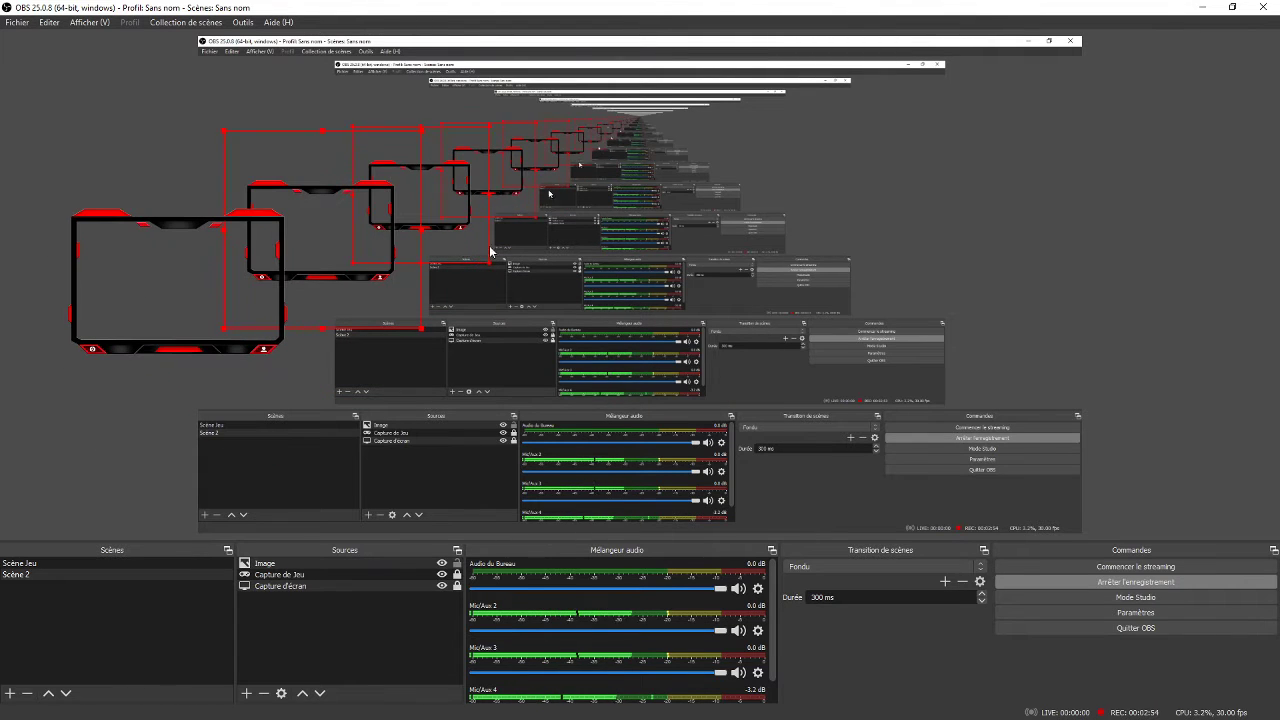
- Add a new Texte (GDI+) source with its default name to Scène 2
left_click(246, 693)
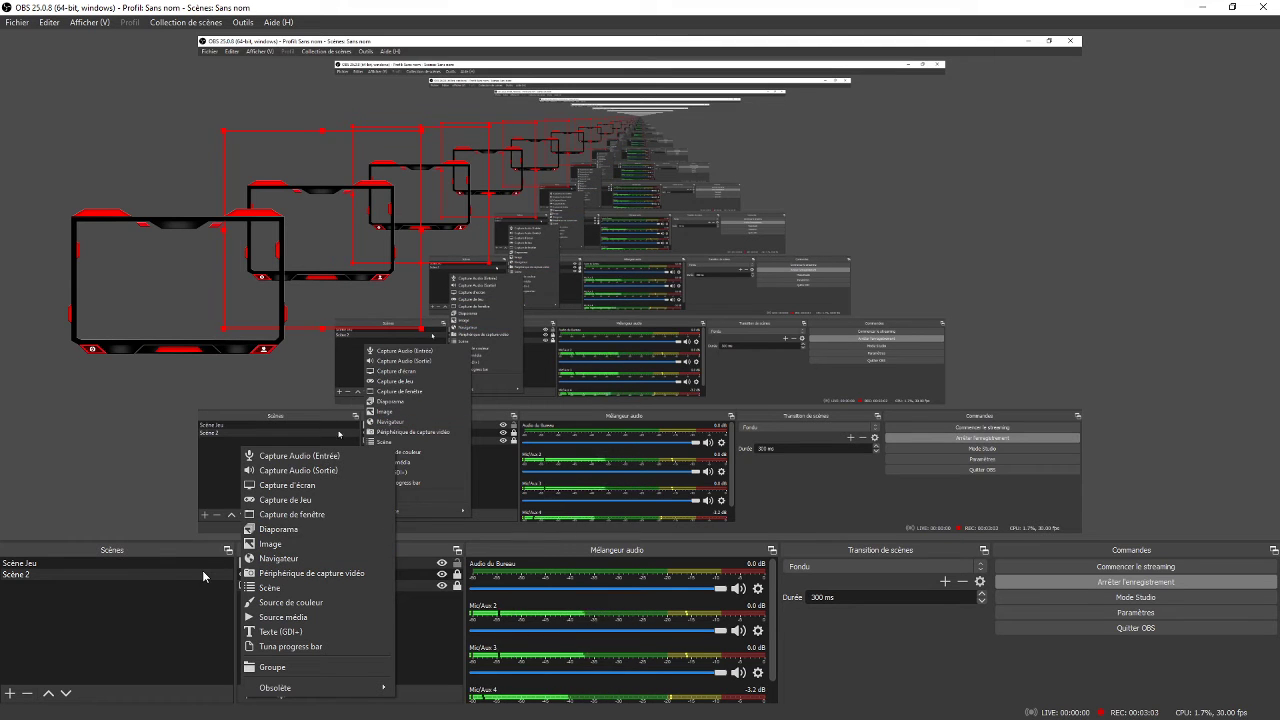
left_click(306, 633)
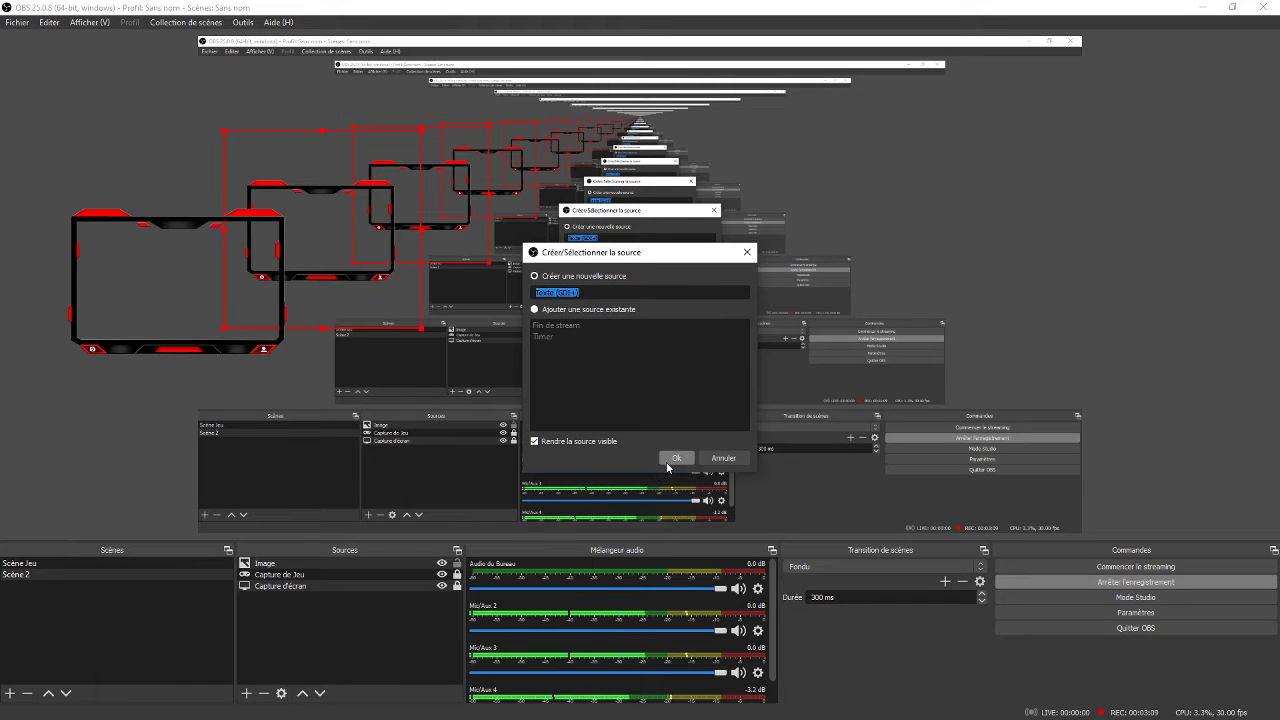
left_click(676, 458)
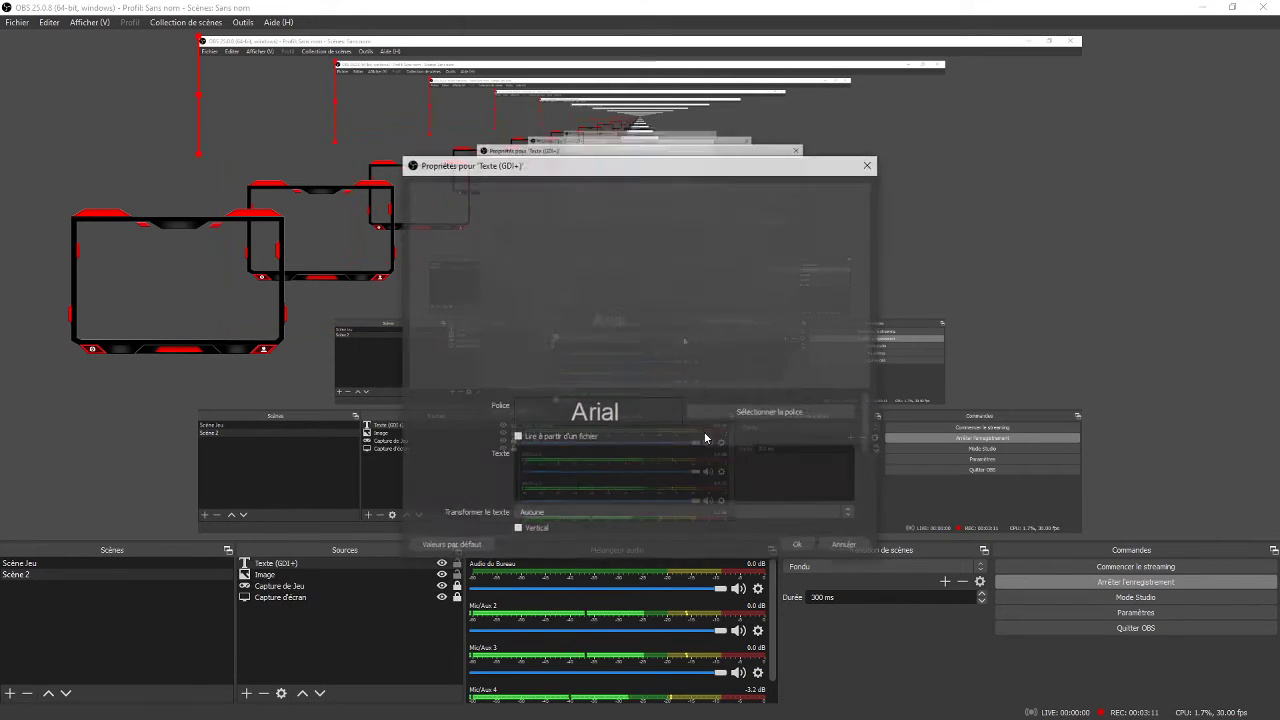
- Enter the text "Fin de stream" for the text source, with a line break before "stream"
type("F")
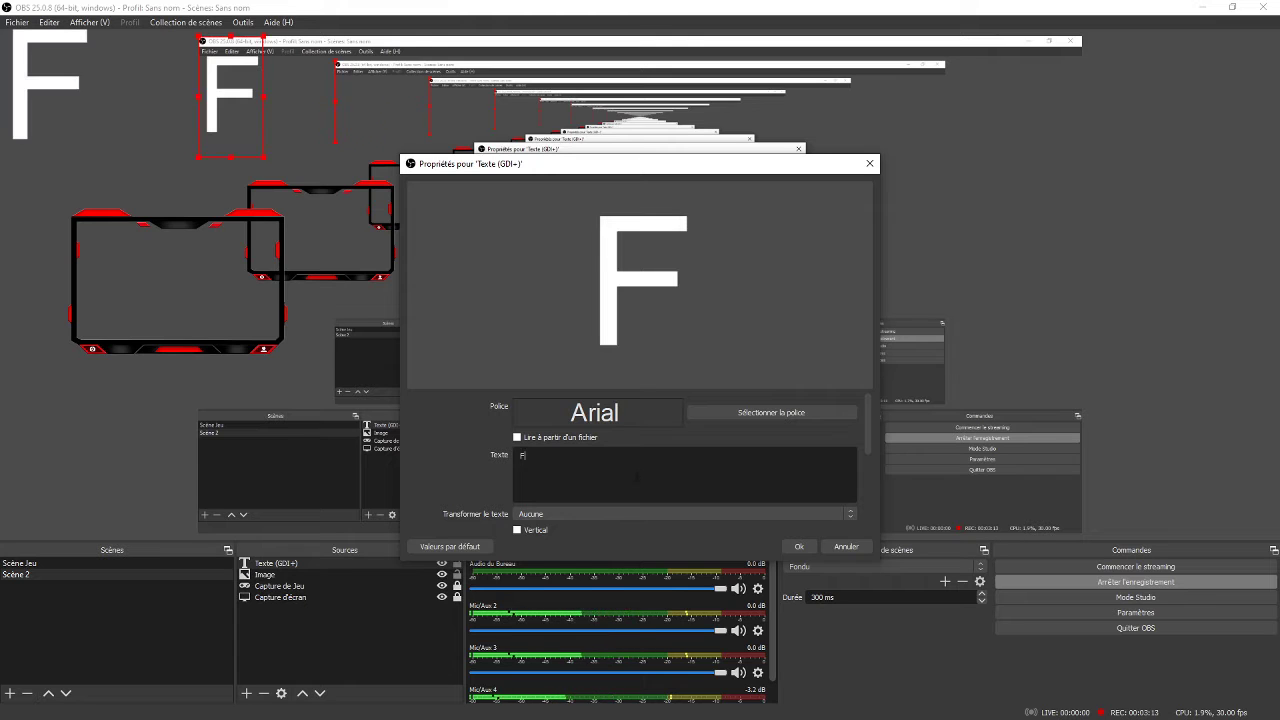
type("in ed stream")
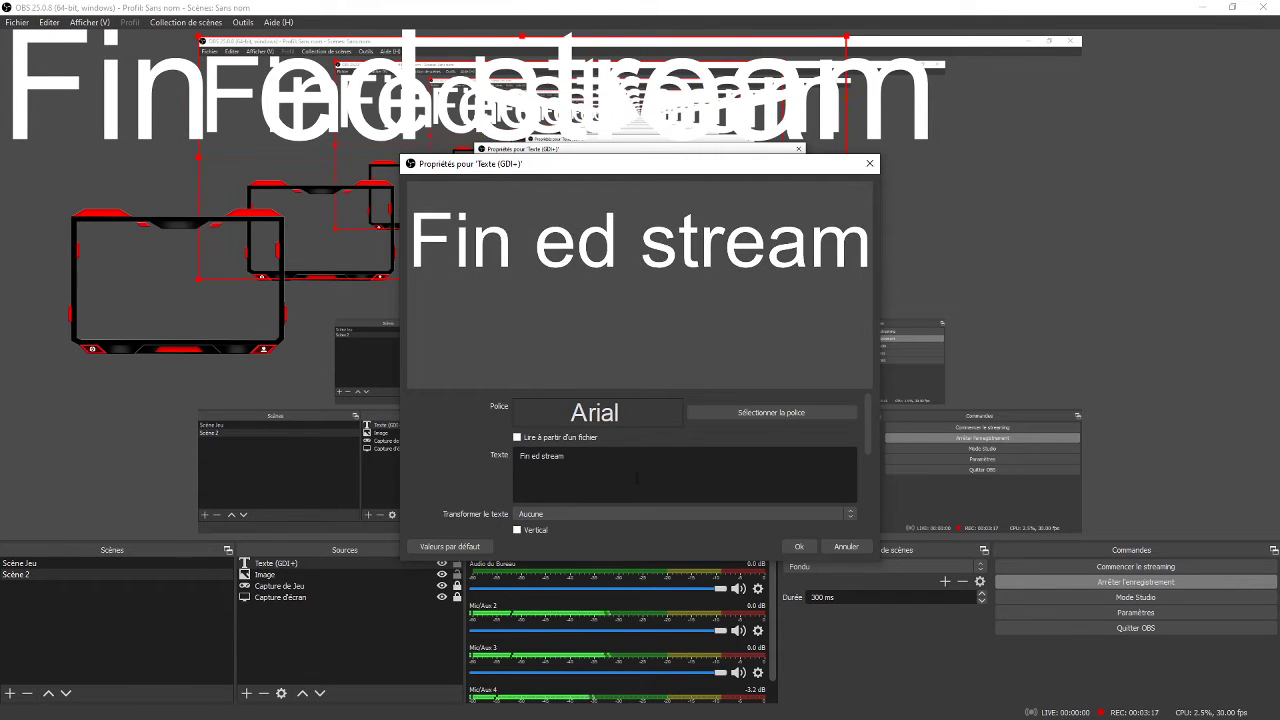
key("BackSpace")
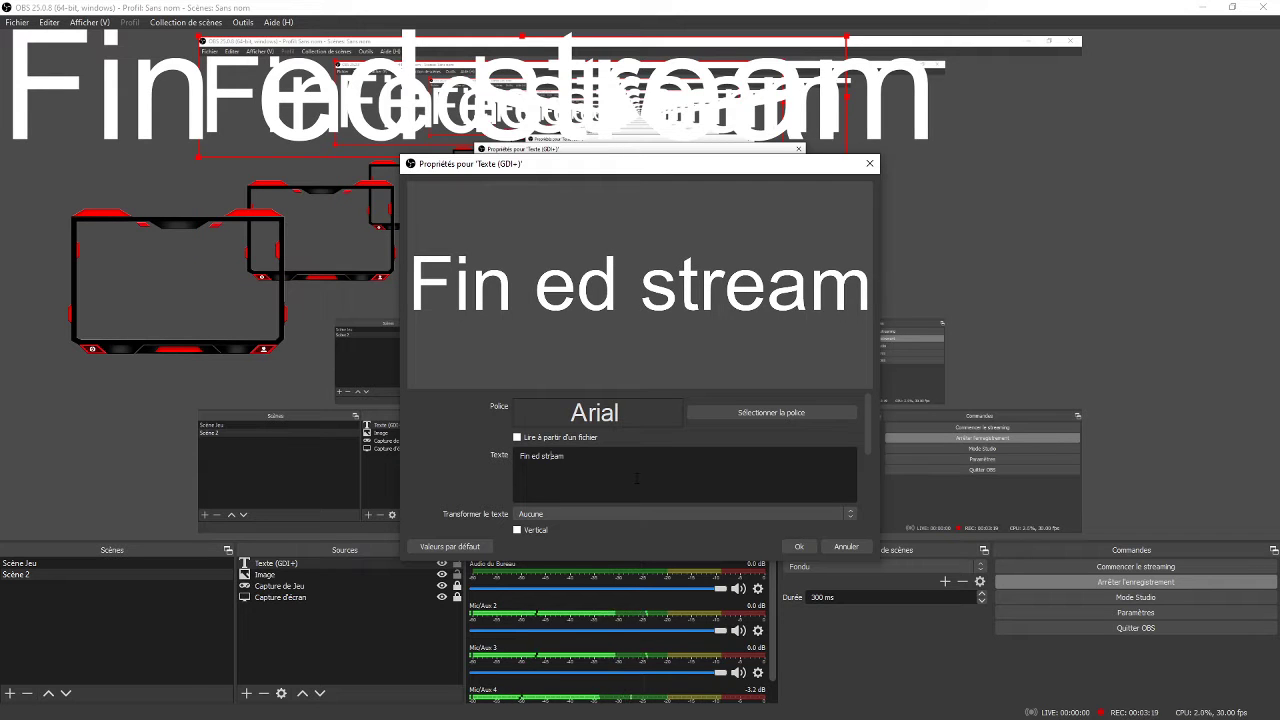
key("BackSpace")
type("de")
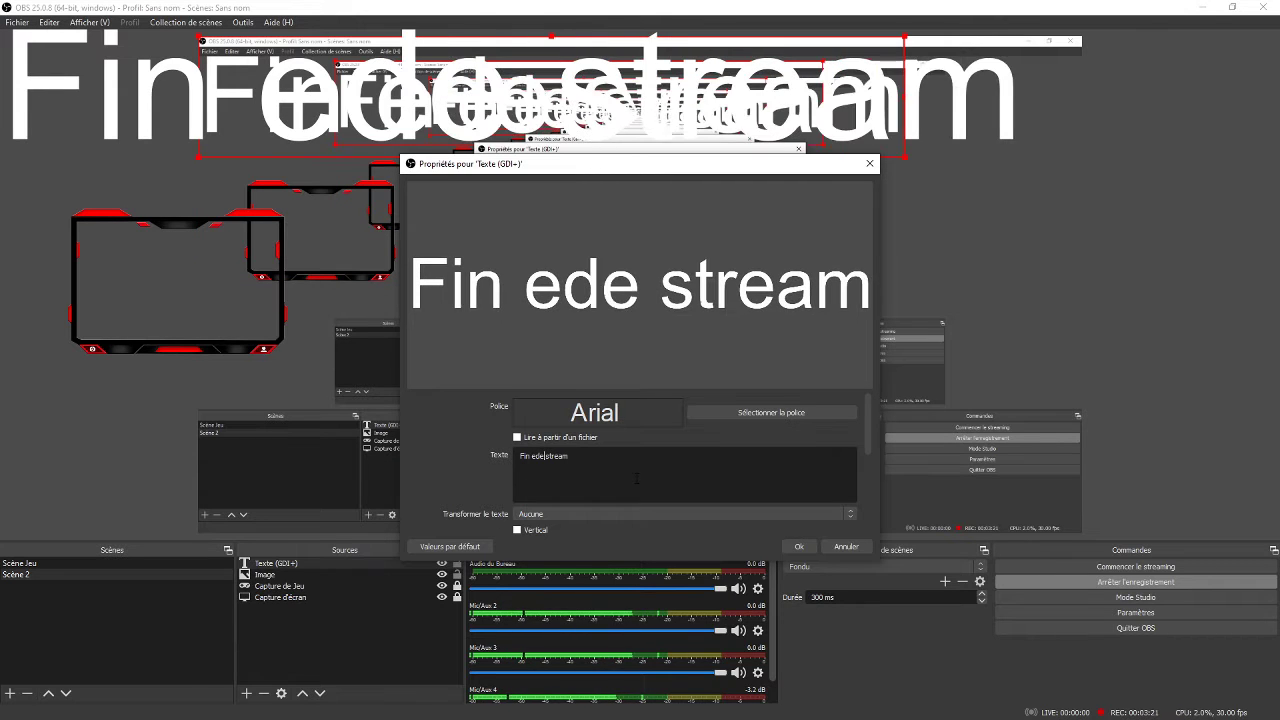
key("BackSpace")
key("BackSpace")
key("BackSpace")
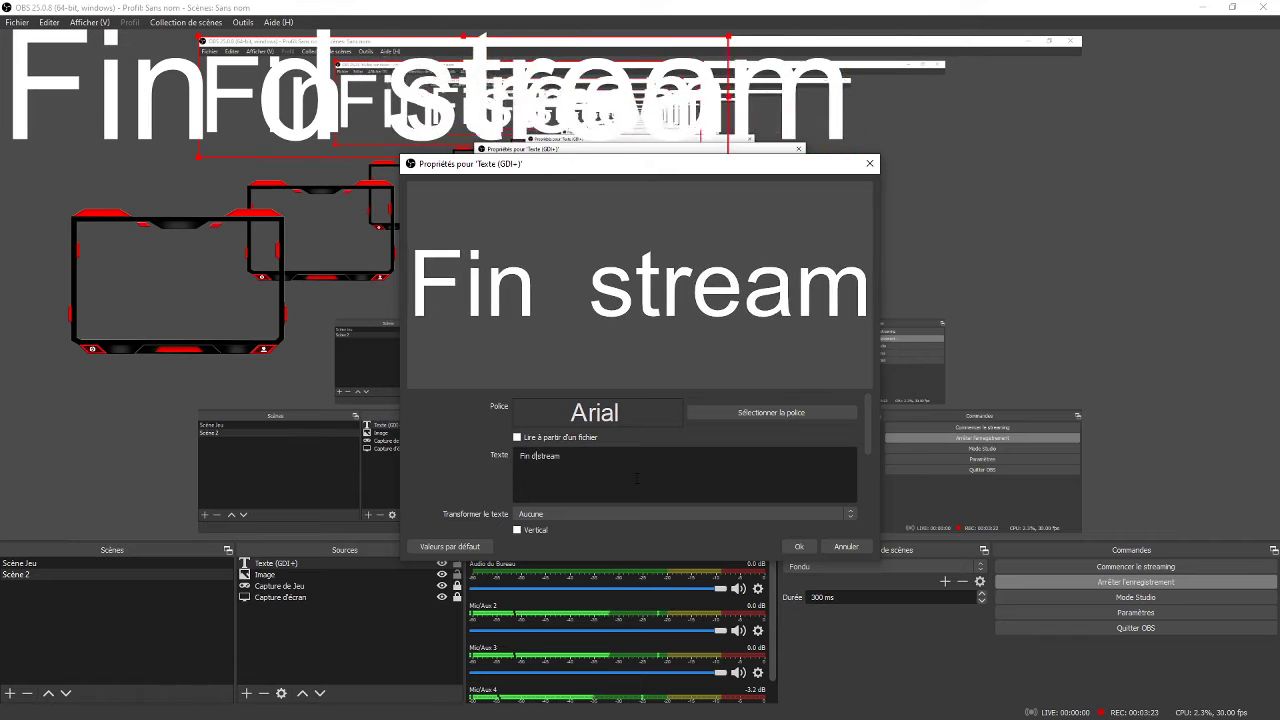
type("de")
key("Return")
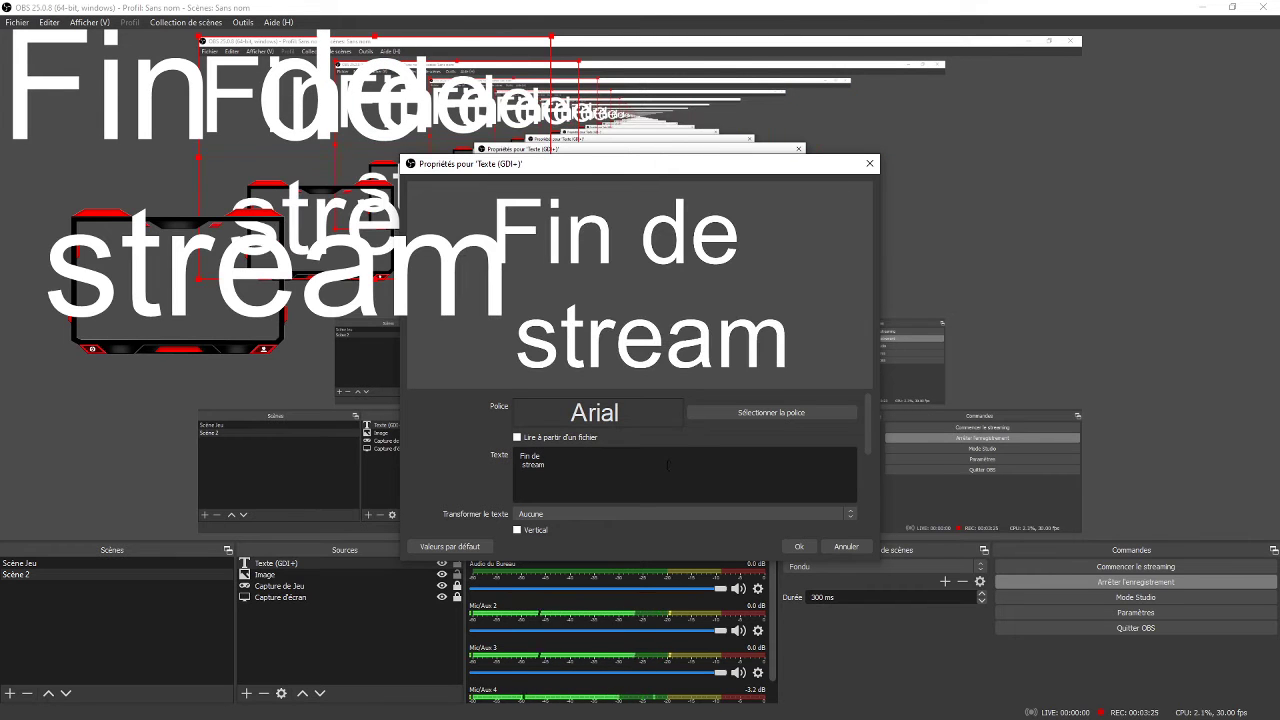
- Put the "Fin de stream" text on a single line across the canvas's centre, and lock and hide the text source
key("BackSpace")
left_click(814, 546)
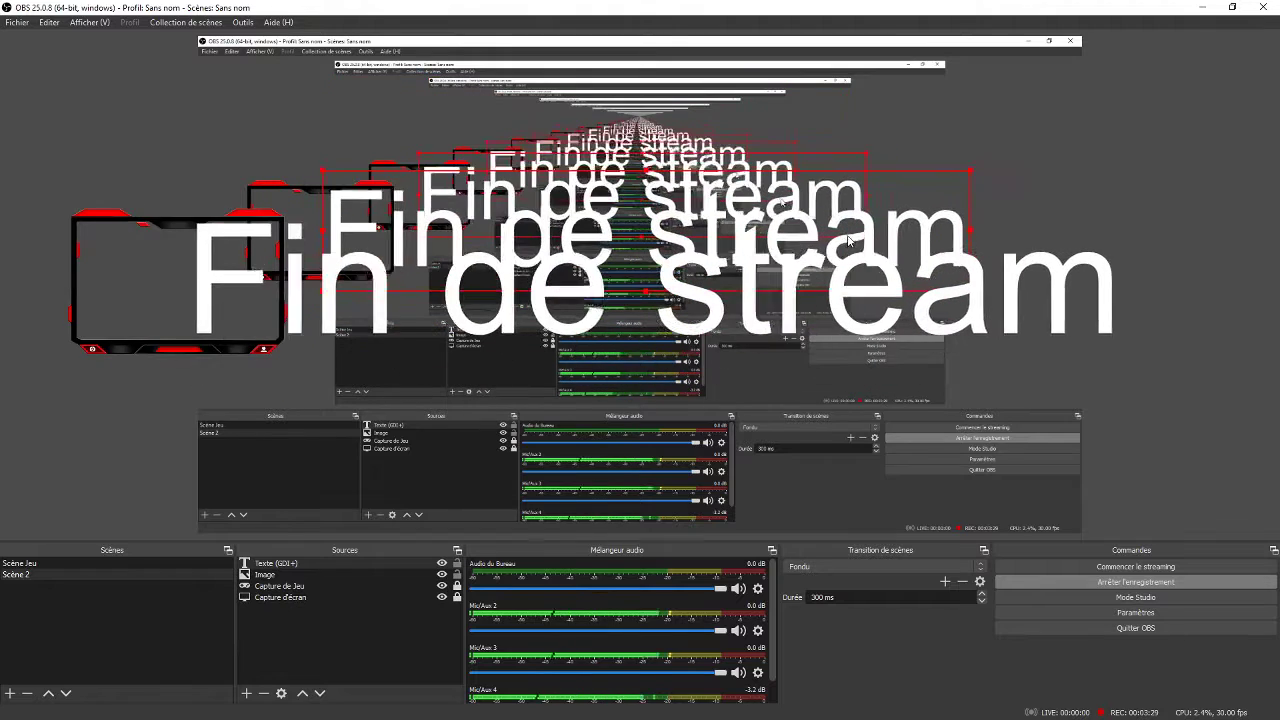
left_click(457, 563)
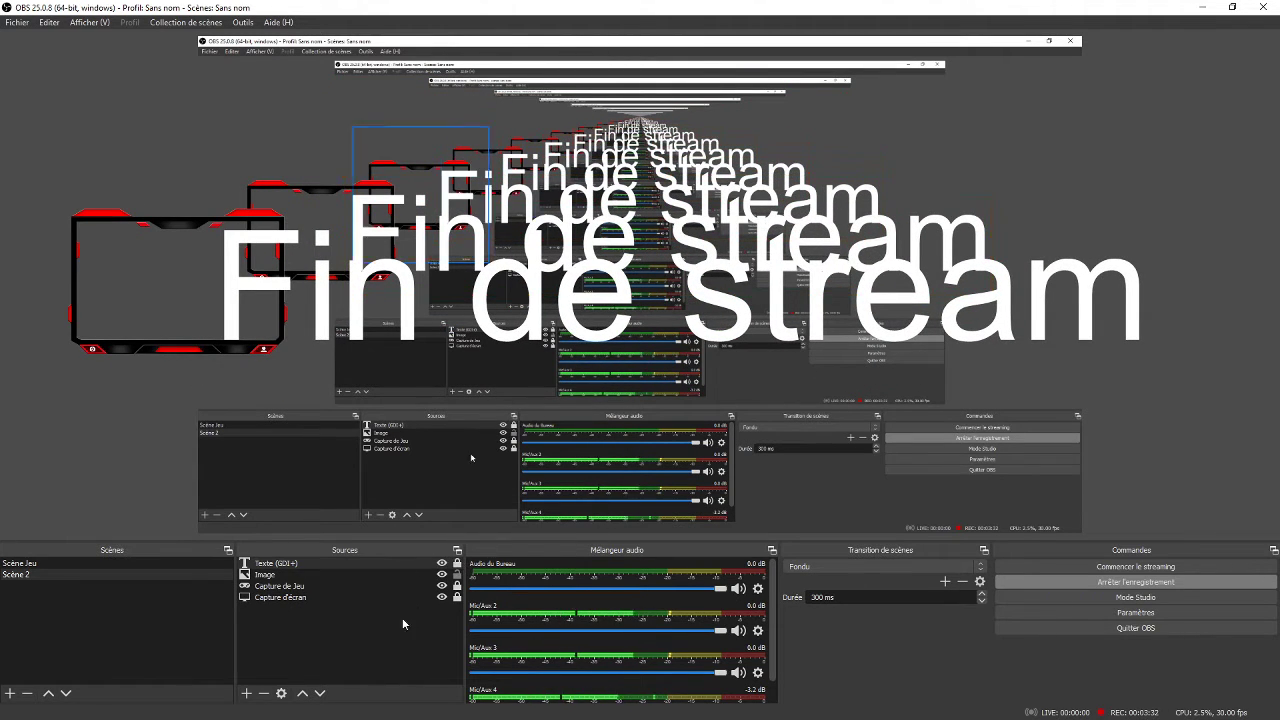
left_click(442, 564)
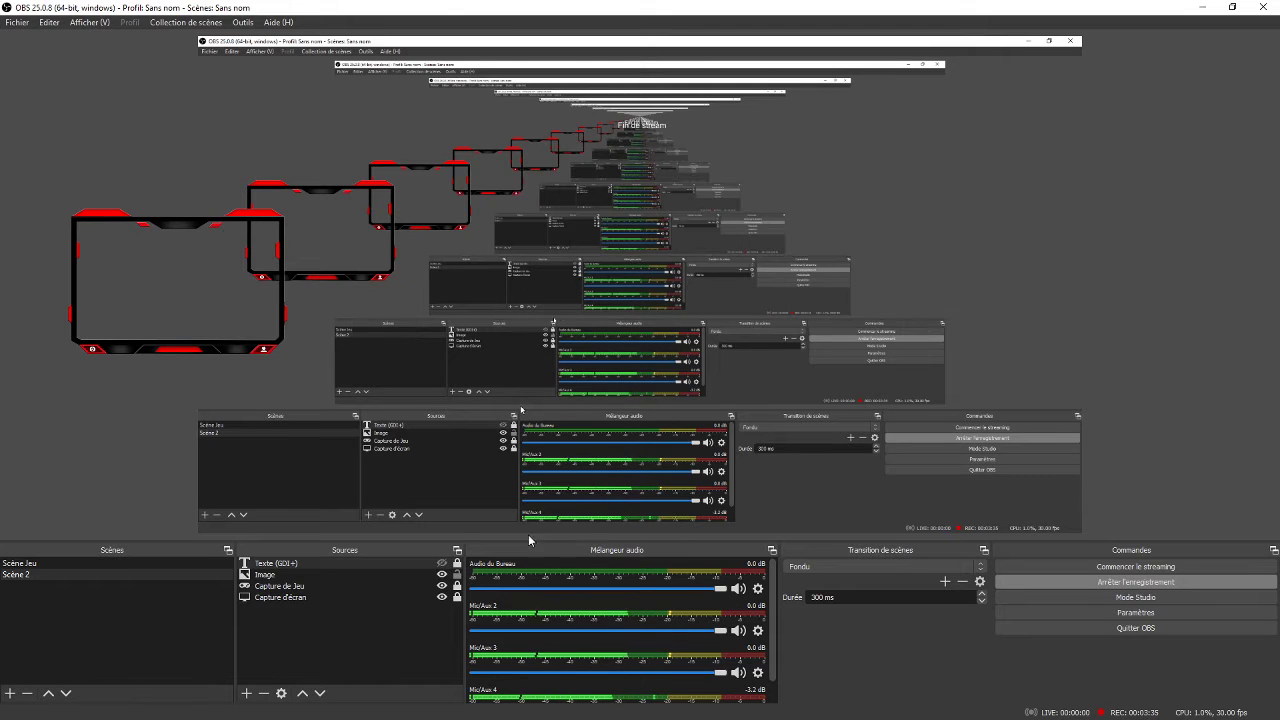
left_click(246, 692)
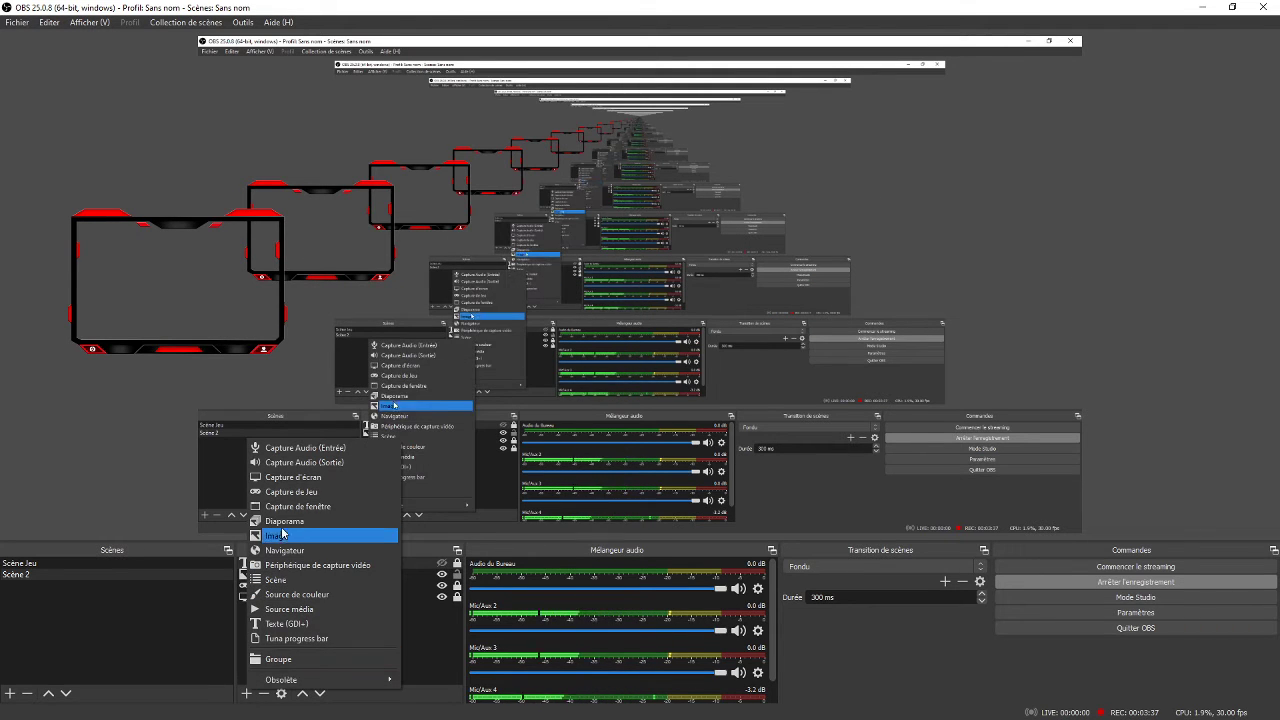
left_click(422, 637)
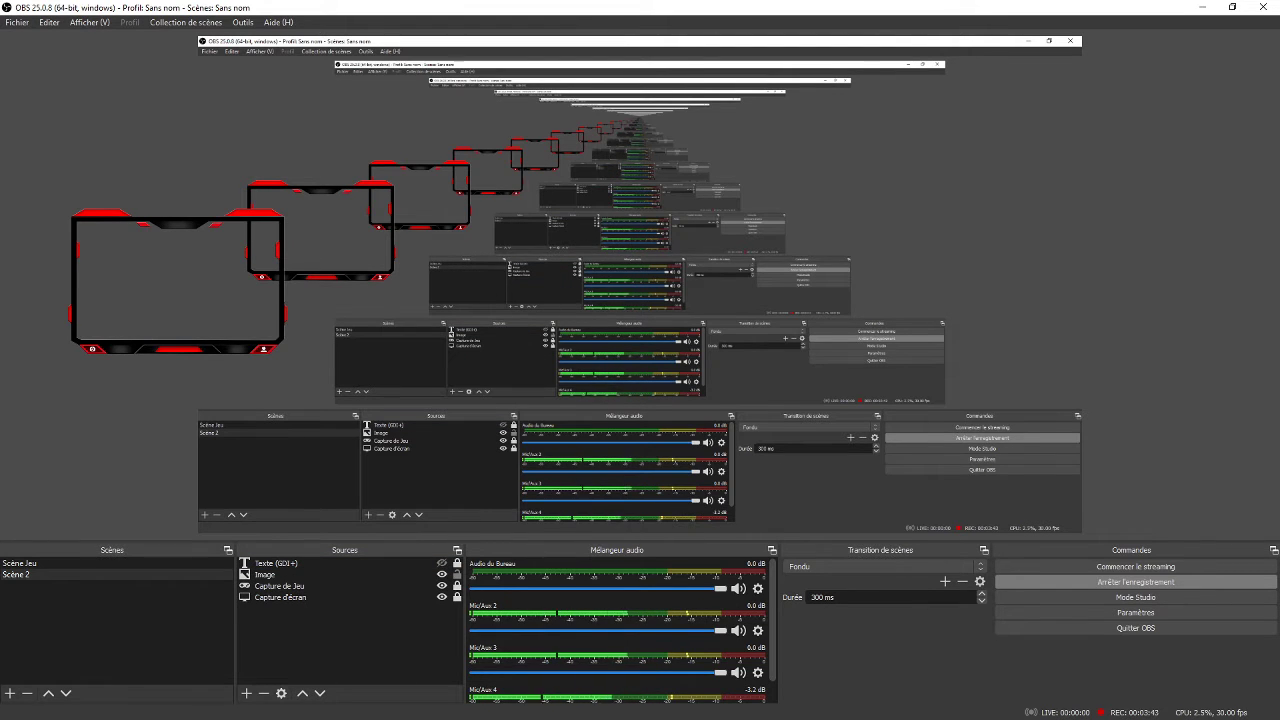
- Switch to the Gamepad Viewer page in the browser and display the Player 1 controller
key("alt+Tab")
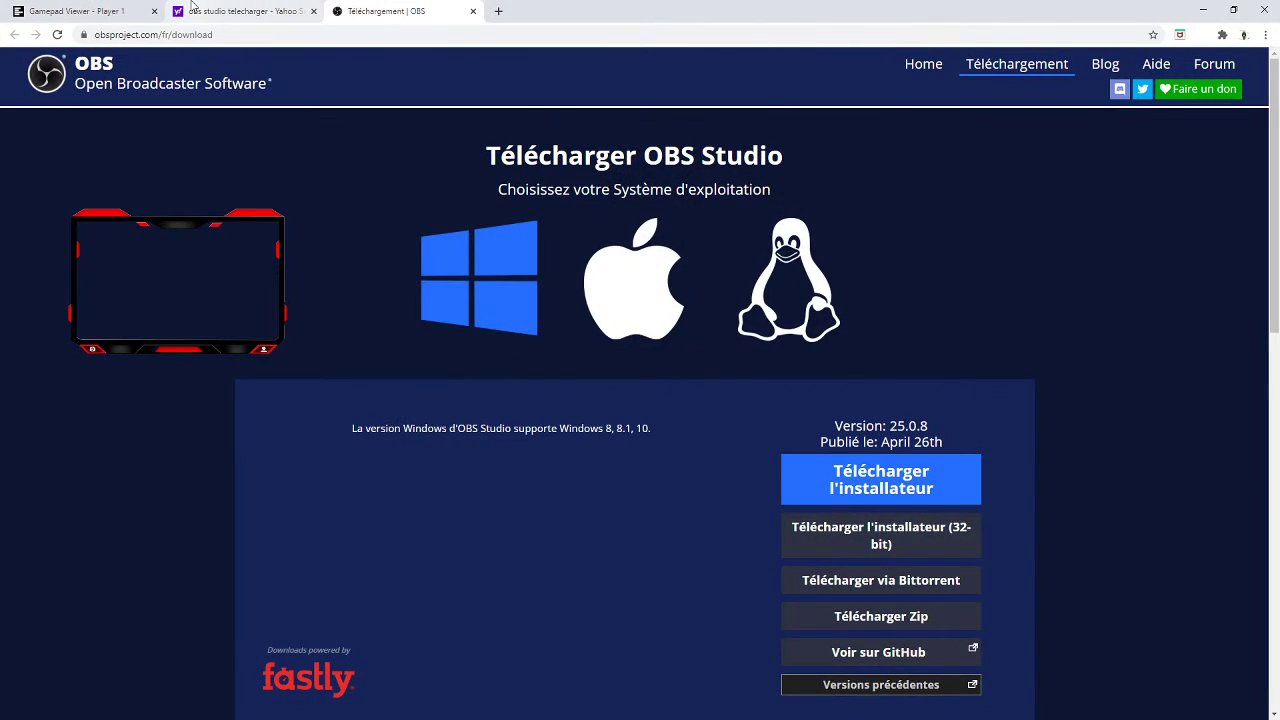
left_click(107, 15)
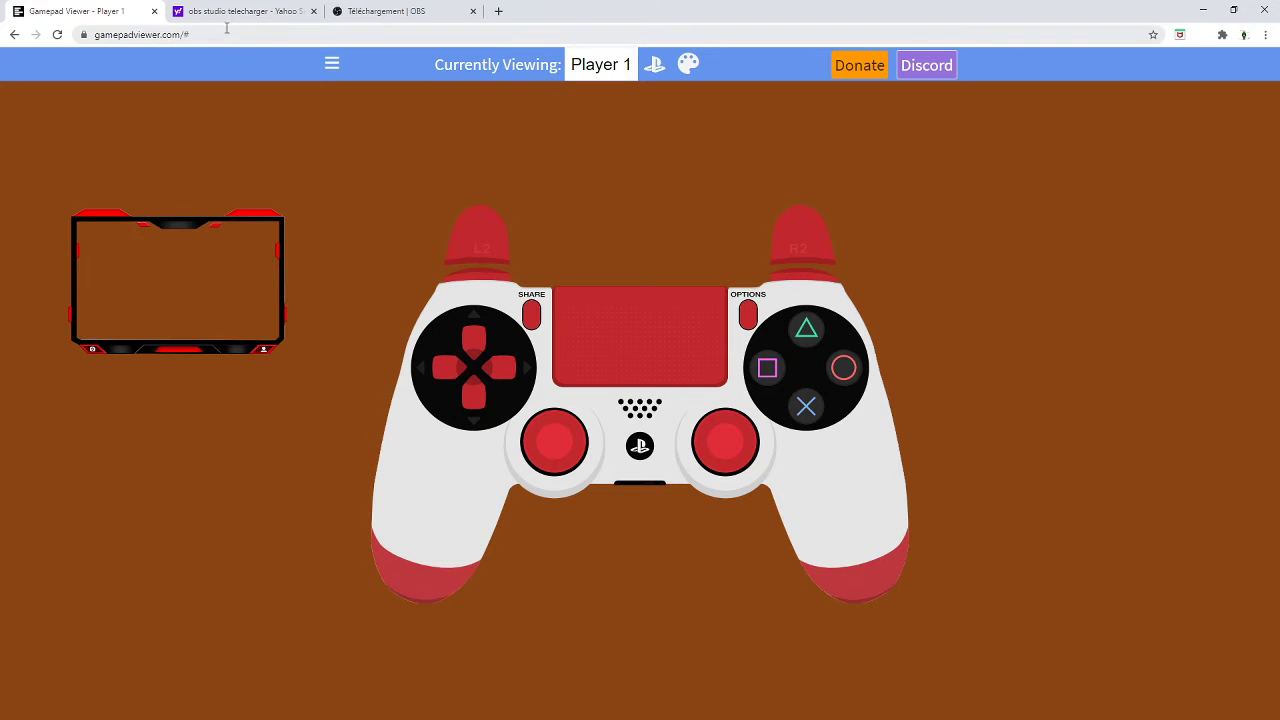
left_click(603, 64)
left_click(603, 89)
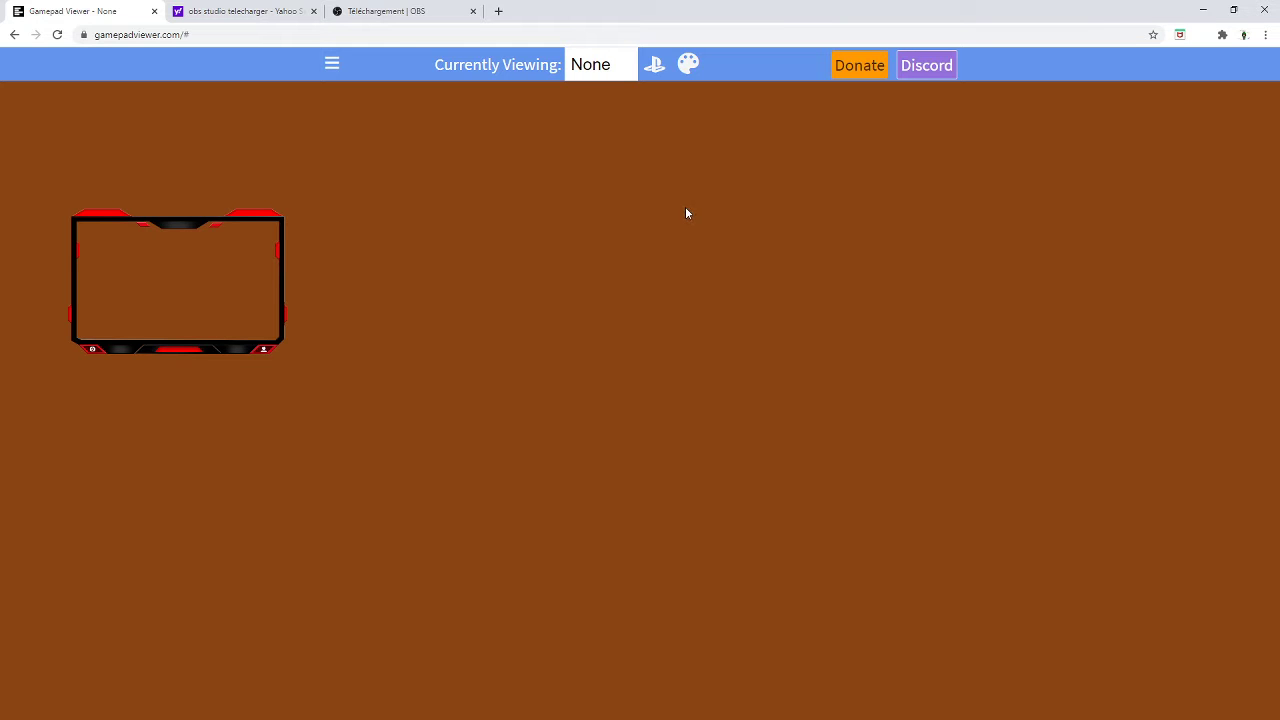
left_click(578, 69)
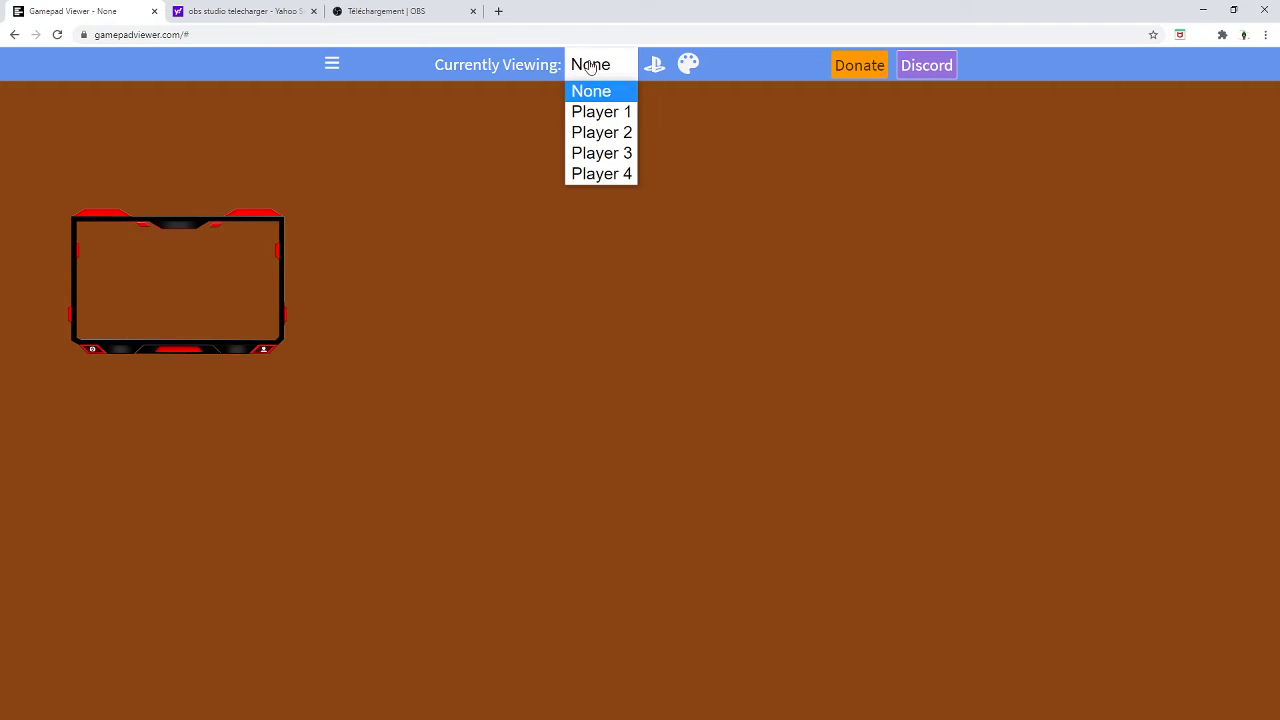
left_click(601, 112)
- Try the Xbox One (White) skin on the displayed controller and return to the PlayStation 4 (White) skin
left_click(656, 63)
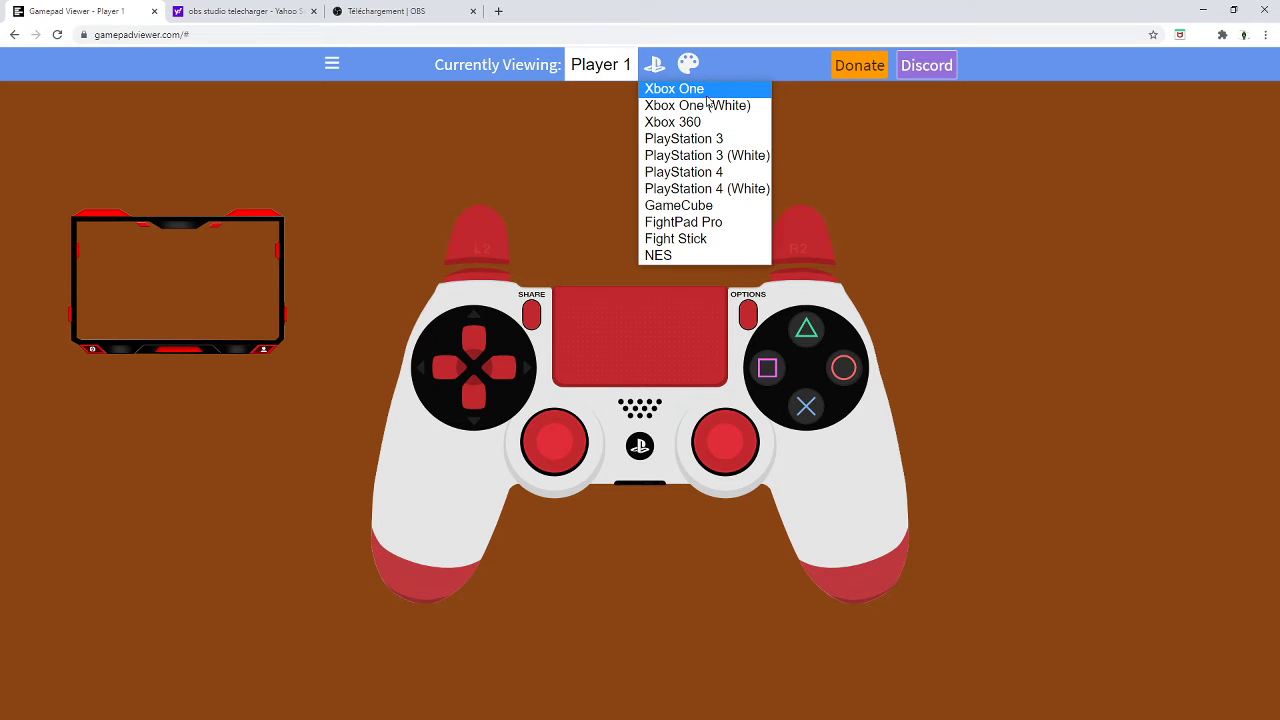
left_click(680, 90)
left_click(654, 64)
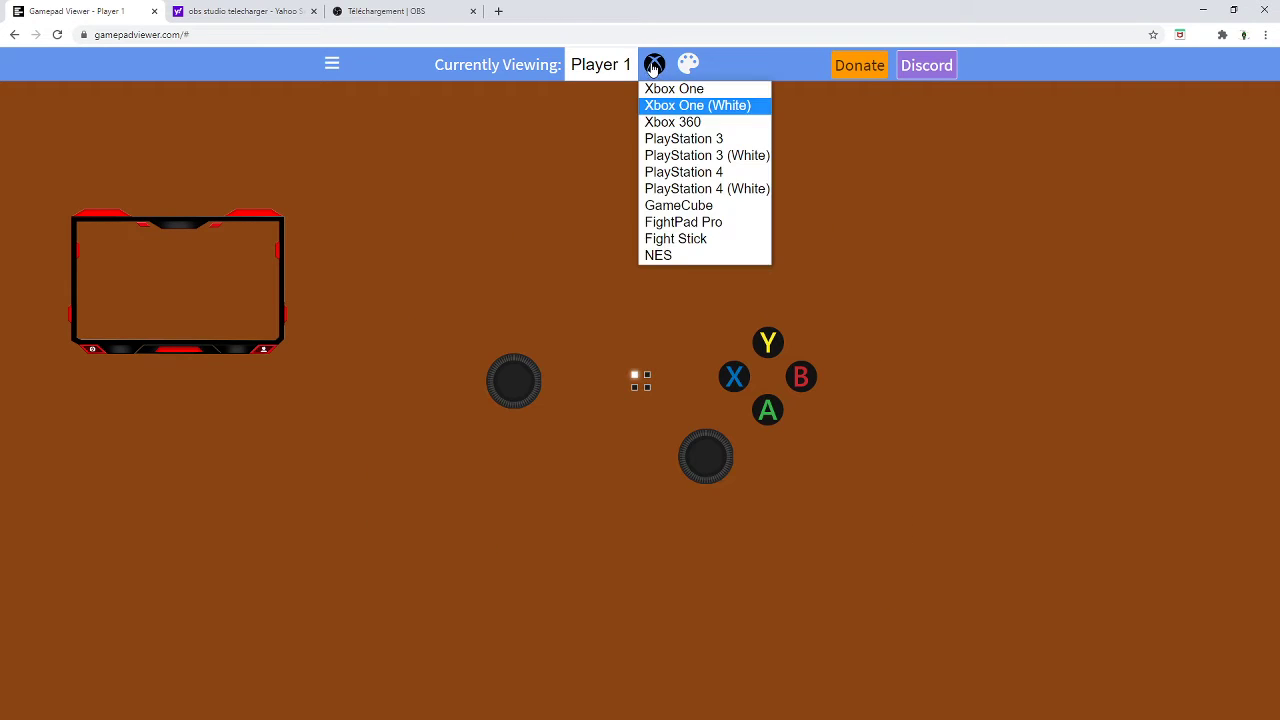
left_click(716, 190)
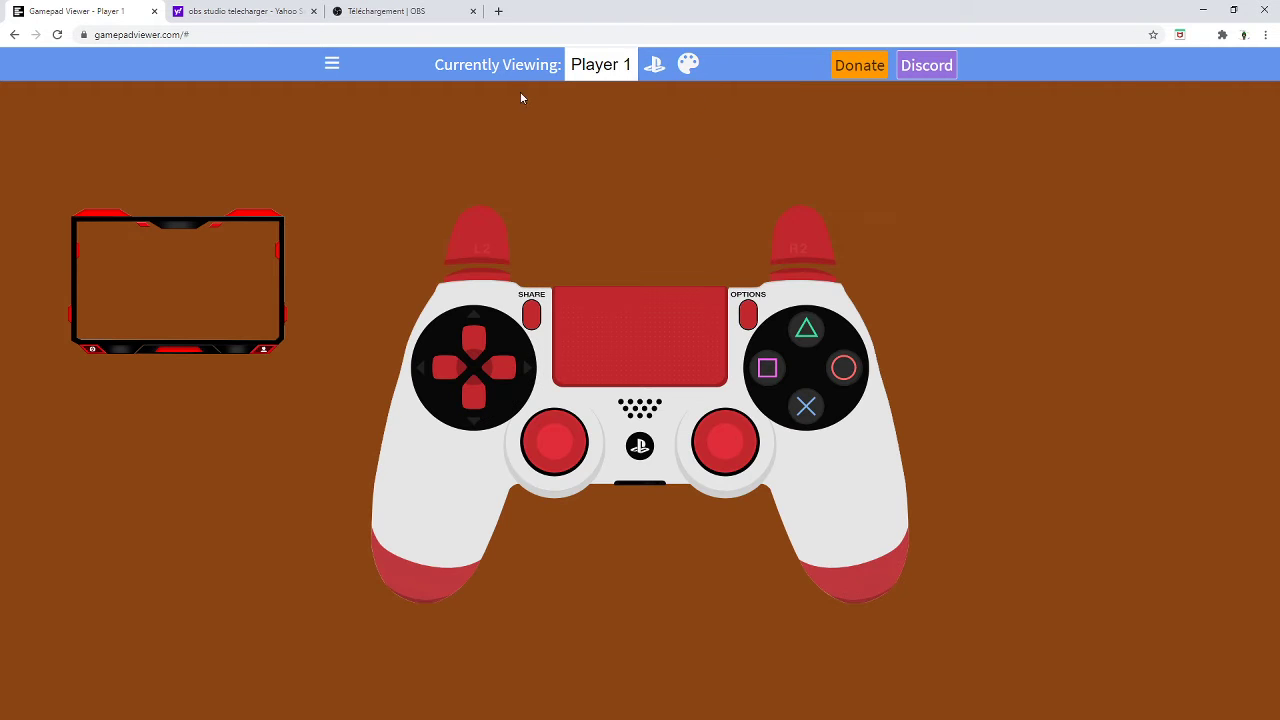
- Generate a custom Gamepad Viewer URL for Player 1 with the PlayStation 4 (White) skin and copy it
left_click(332, 64)
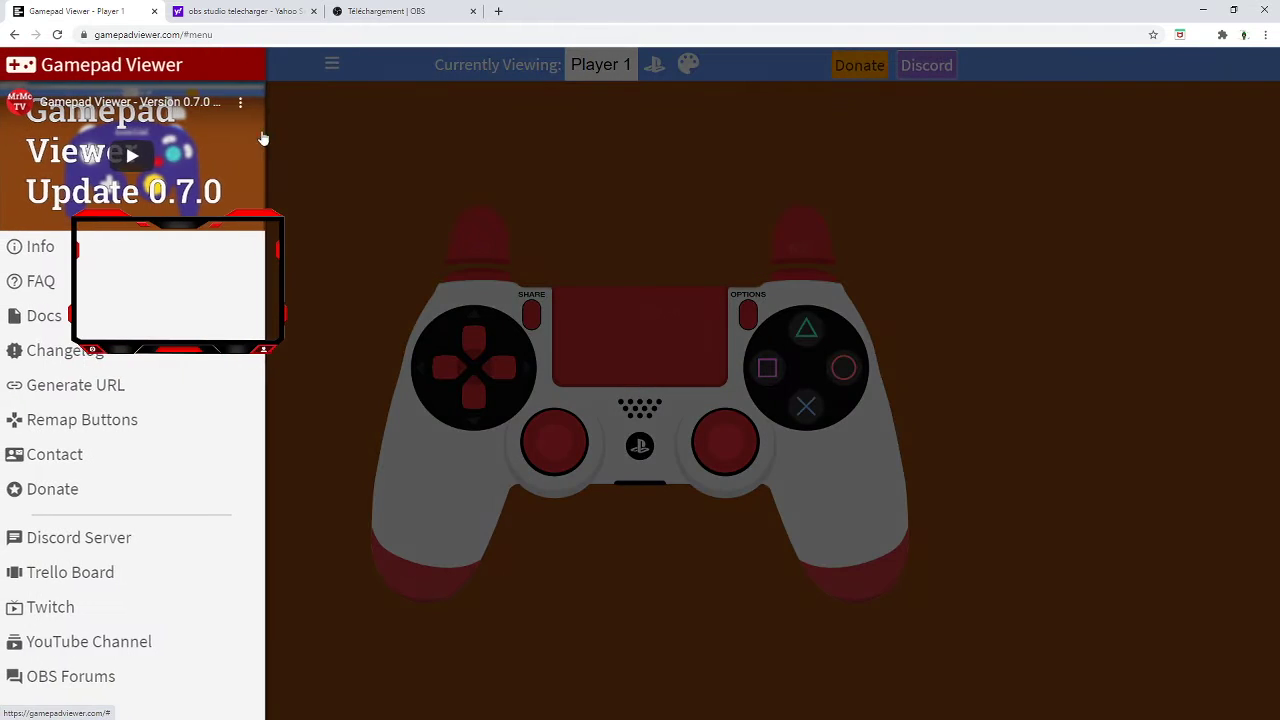
left_click(155, 386)
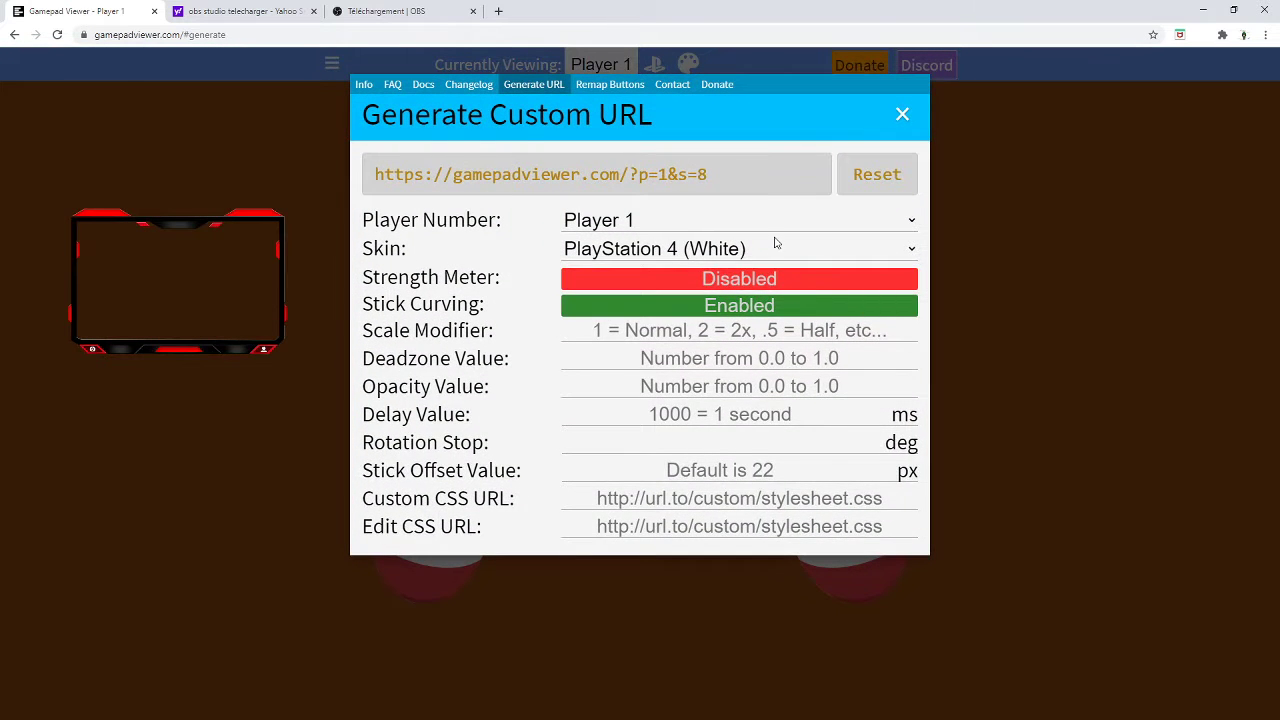
left_click(776, 246)
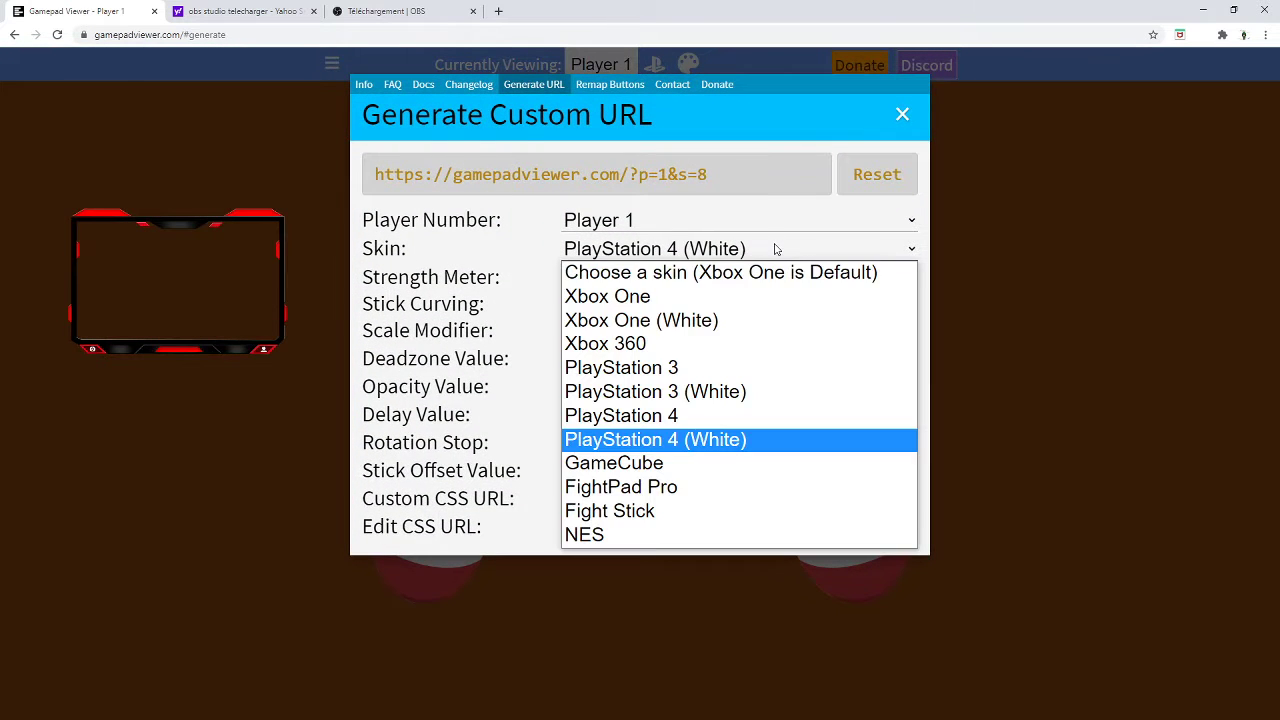
left_click(670, 440)
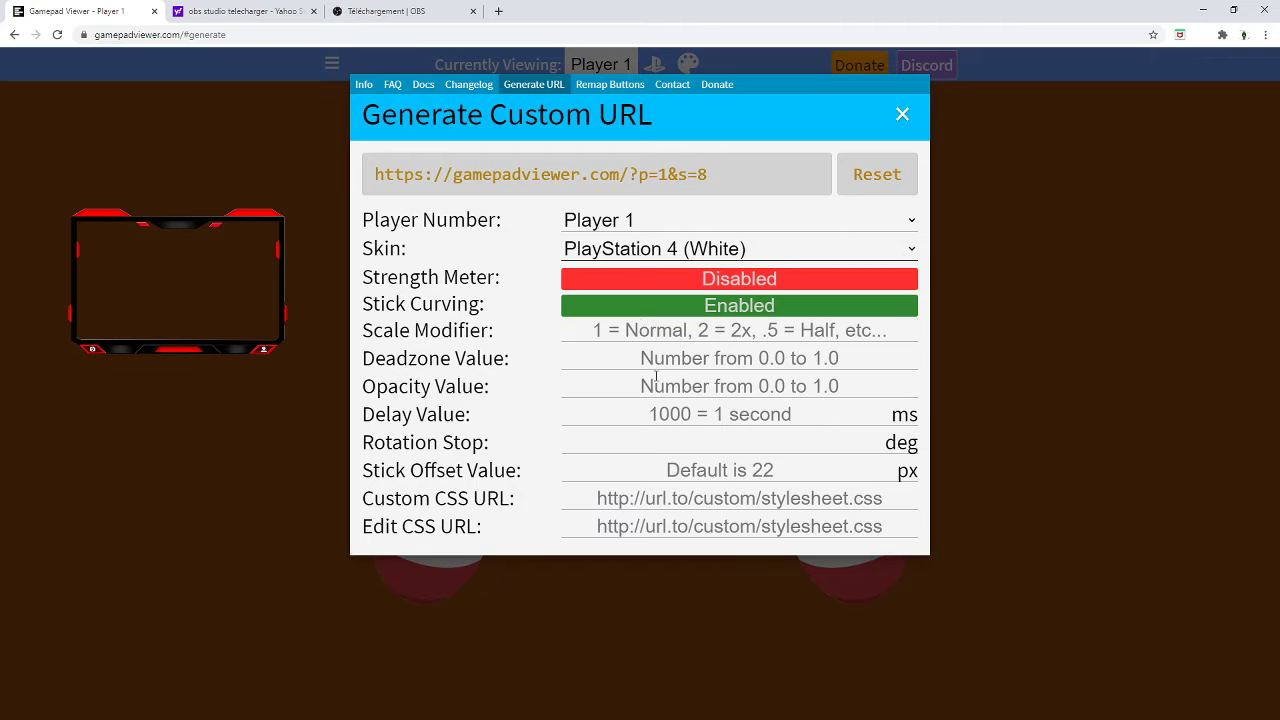
left_click(718, 184)
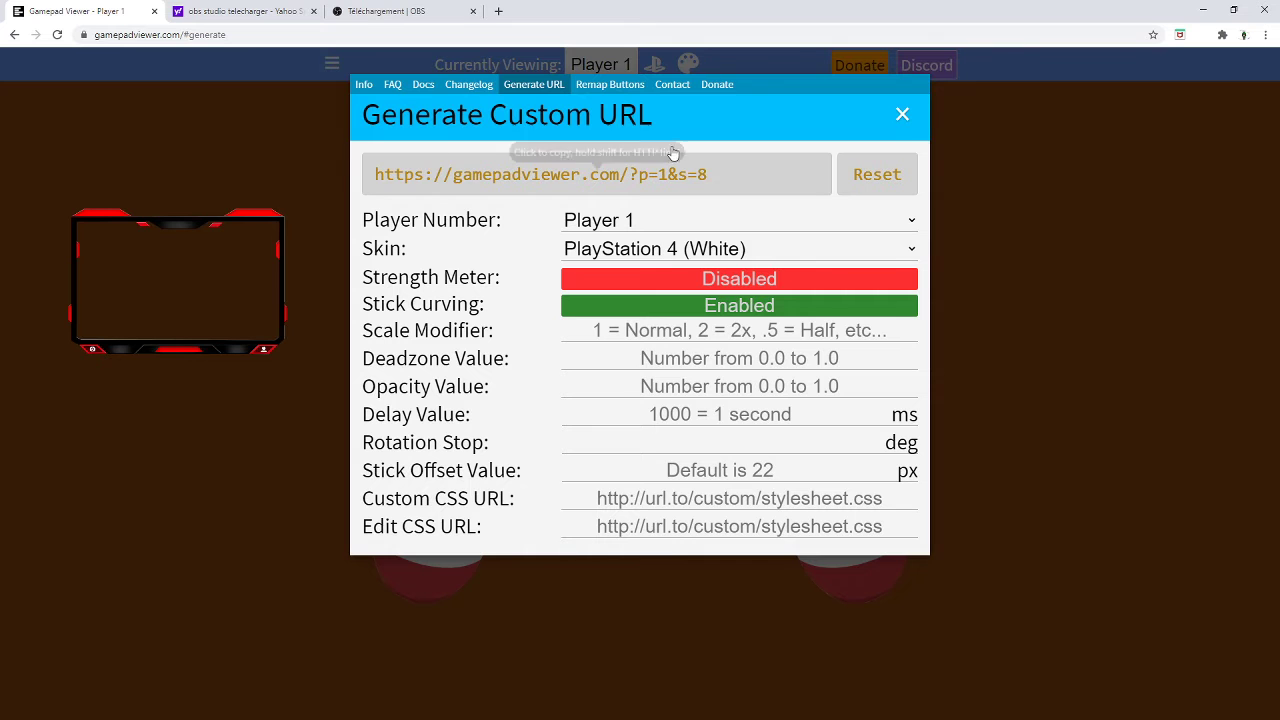
left_click(900, 116)
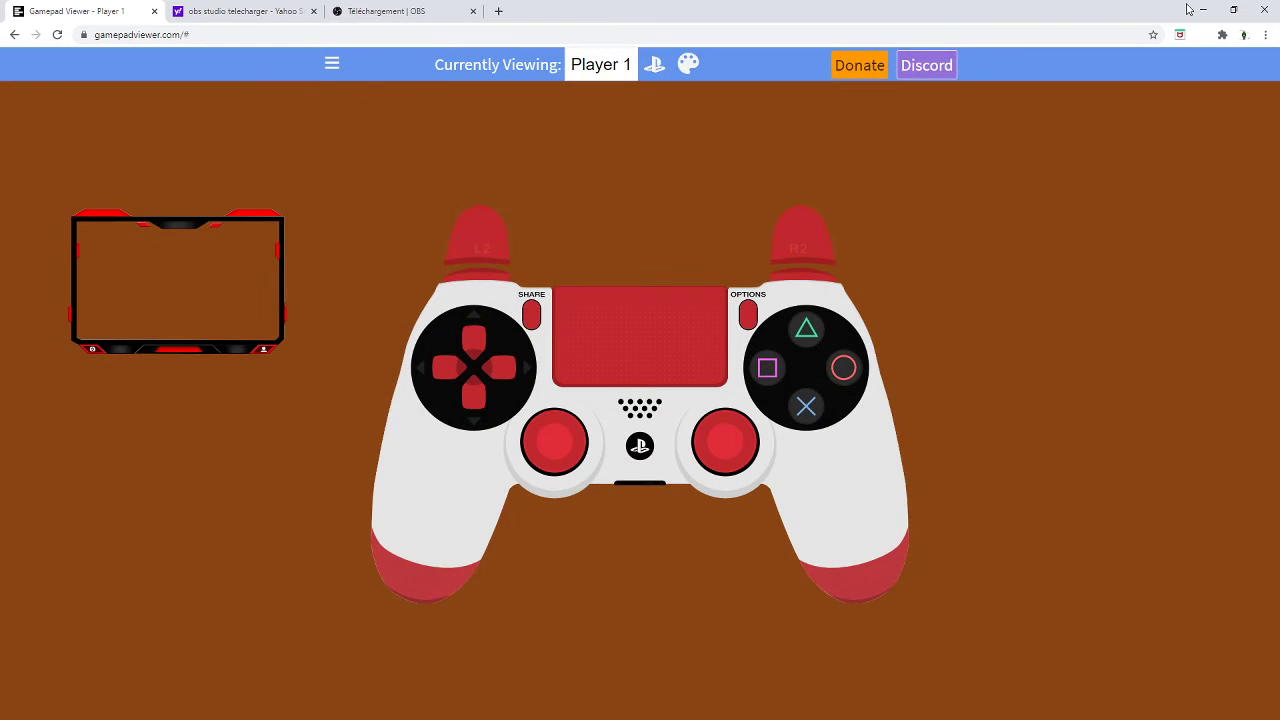
- Return to OBS and add a new Navigateur source with its default name to Scène 2
left_click(1202, 9)
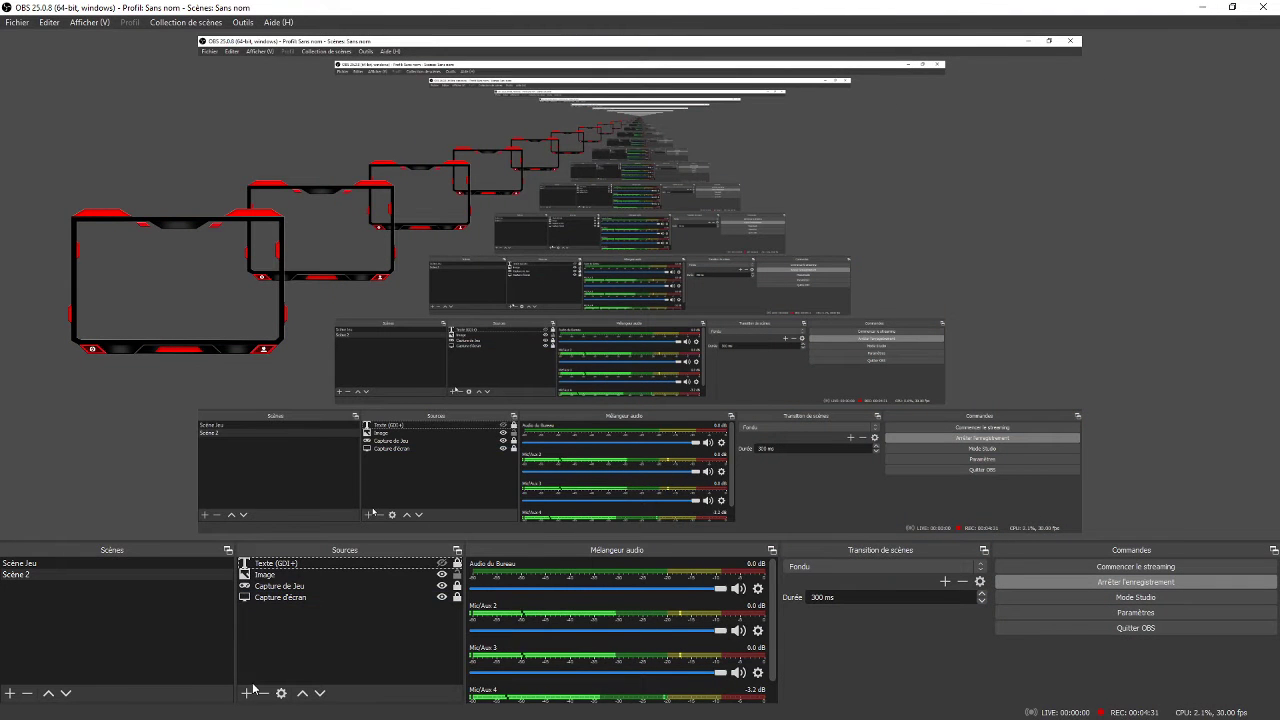
left_click(248, 693)
left_click(300, 549)
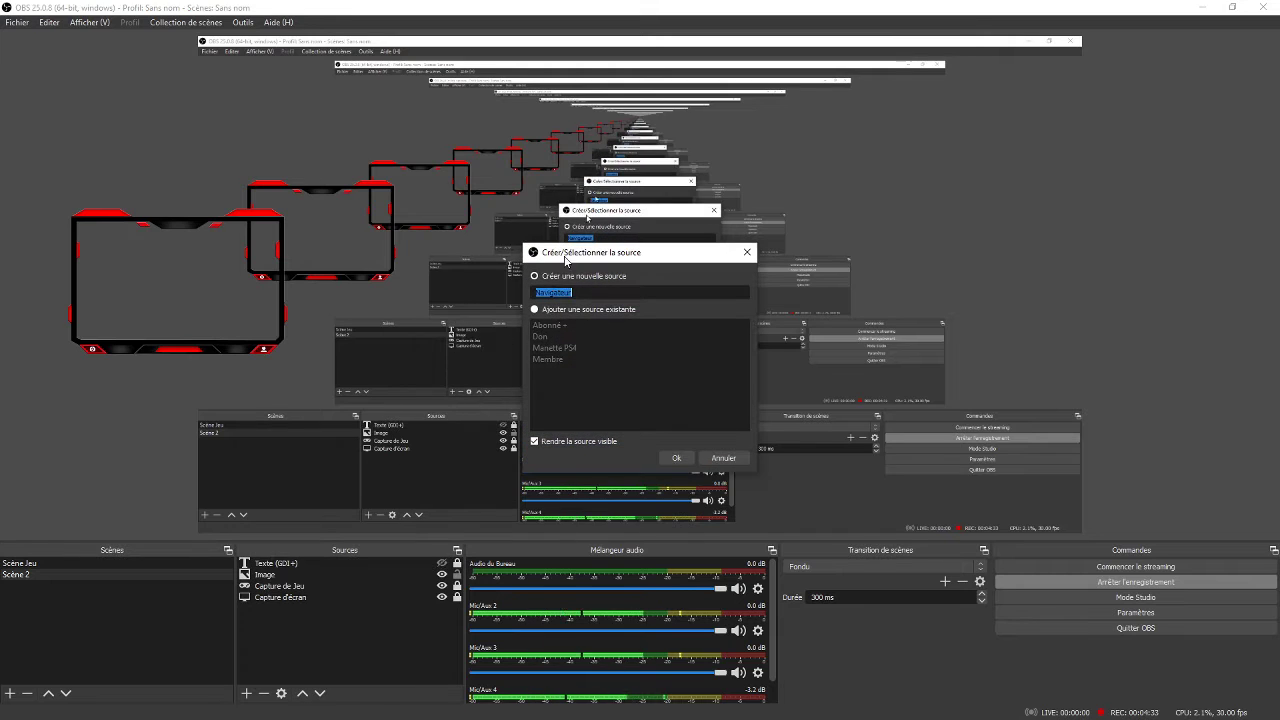
left_click(676, 457)
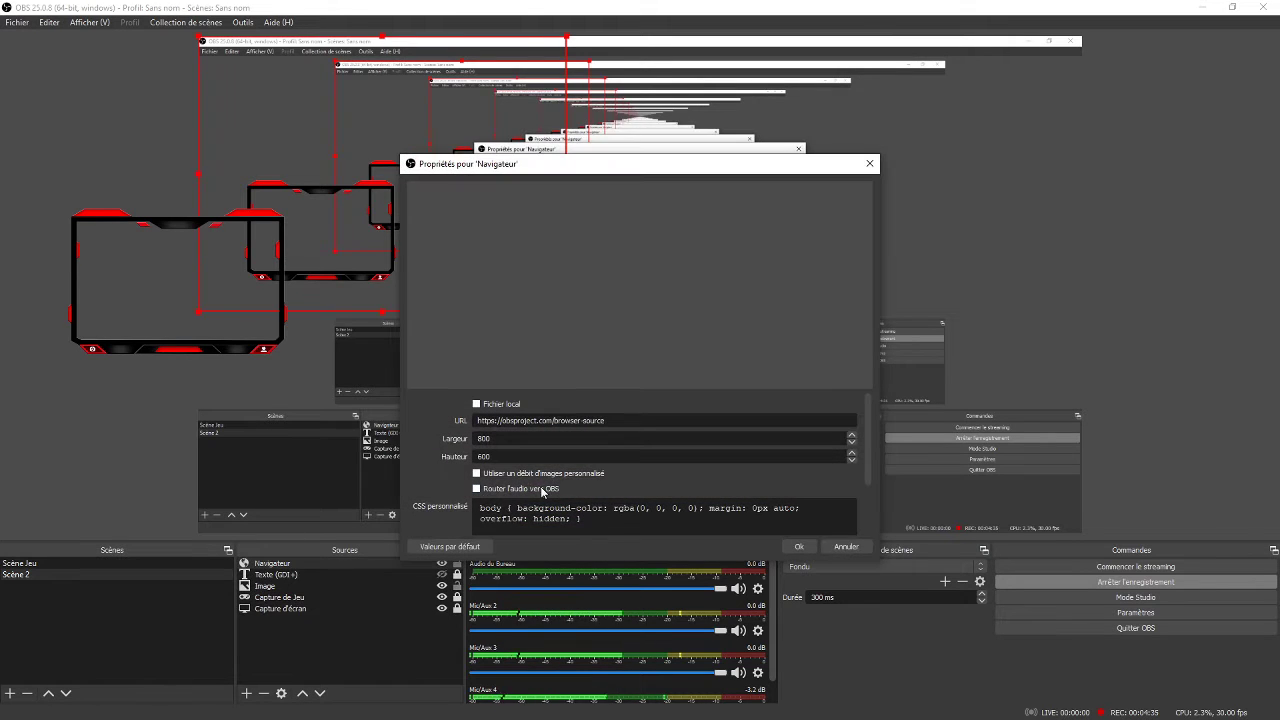
key("ctrl+a")
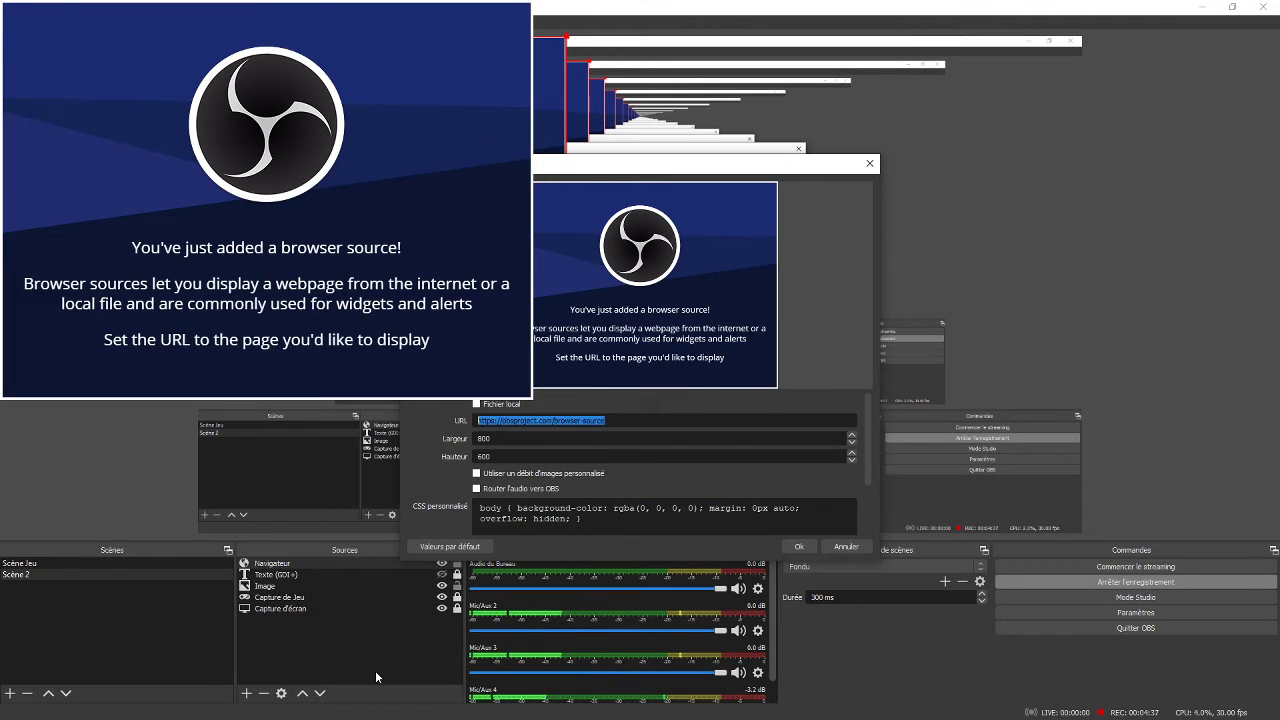
key("ctrl+v")
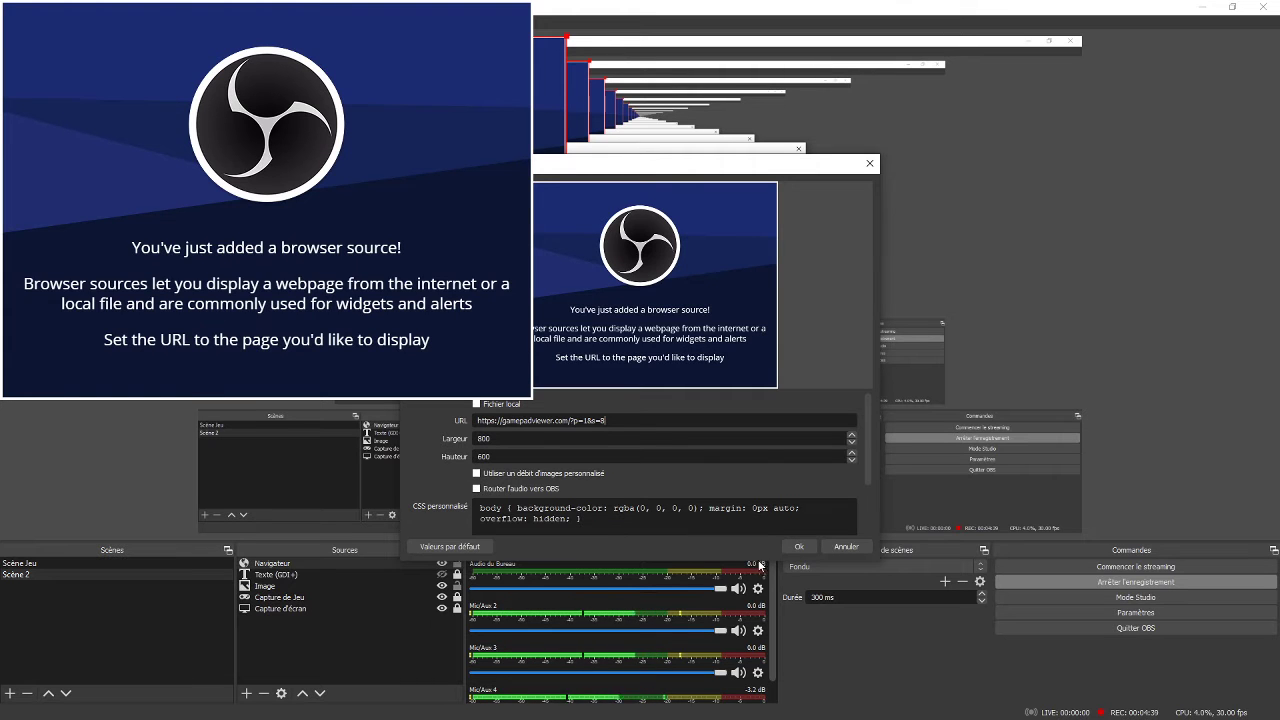